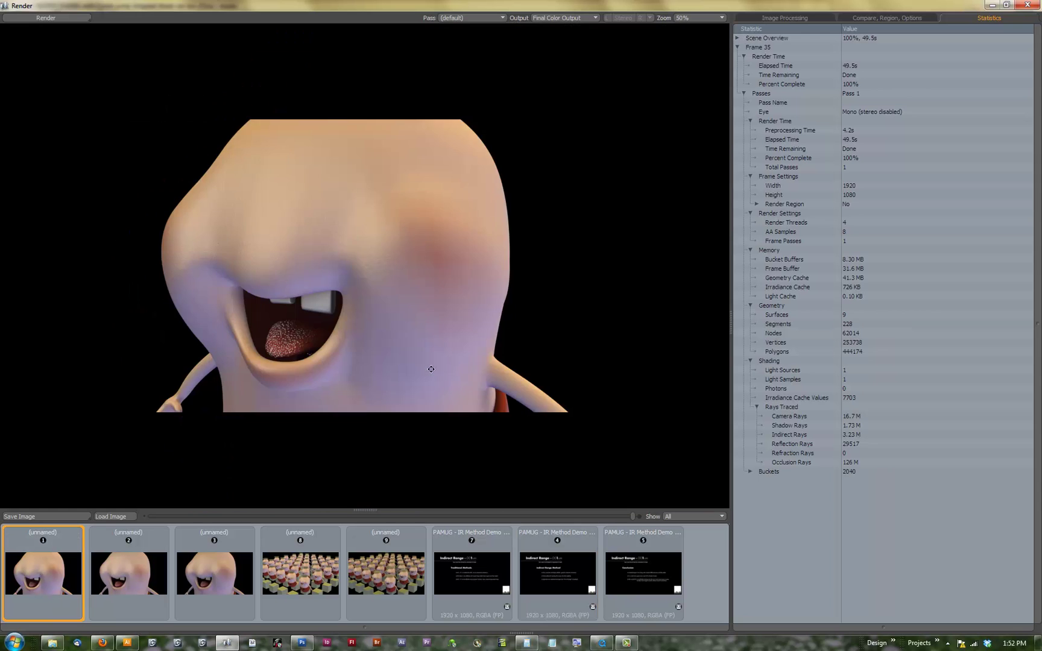
Step: Inspect the character's cheek and arm in render 1 at 100% and 200% magnification
{"action": "scroll", "coordinate": [431, 369], "scroll_direction": "up", "scroll_amount": 1}
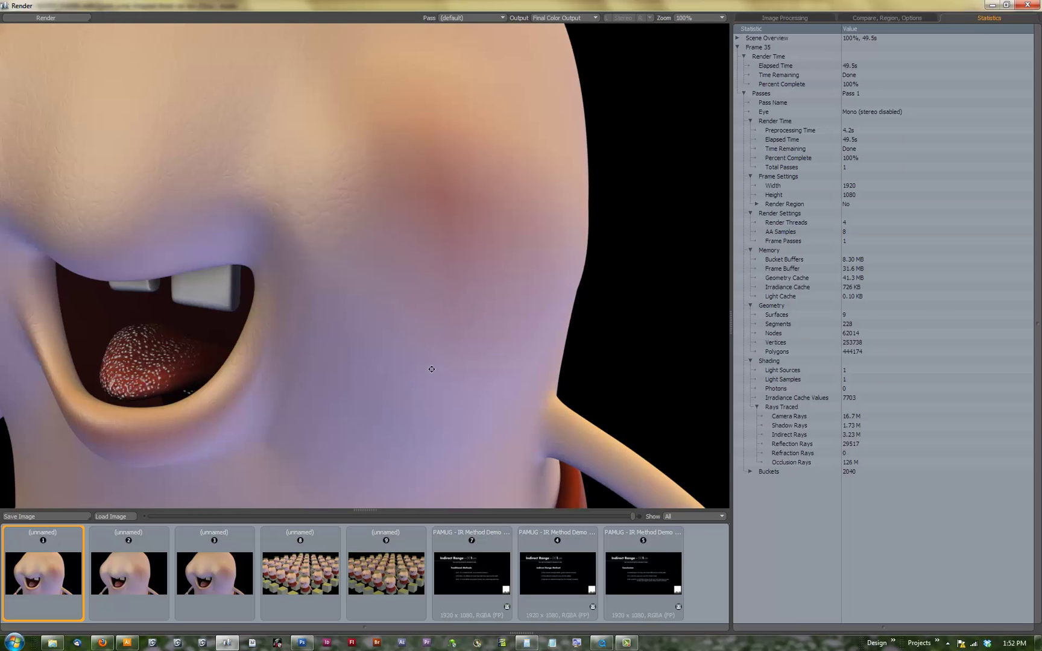
{"action": "scroll", "coordinate": [432, 369], "scroll_direction": "down", "scroll_amount": 1}
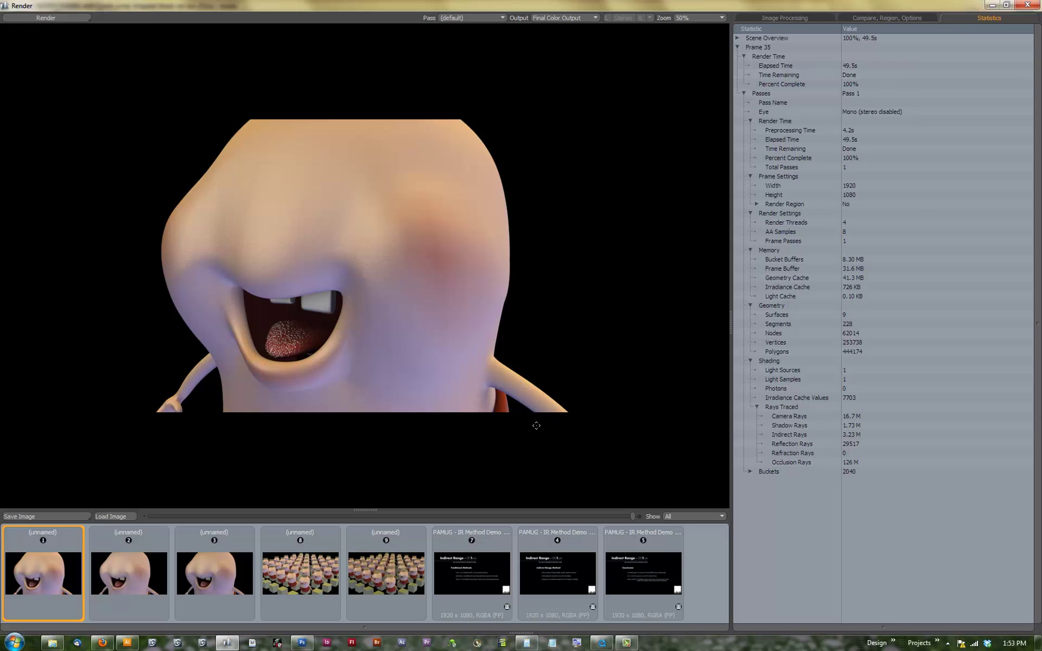
{"action": "scroll", "coordinate": [498, 413], "scroll_direction": "up", "scroll_amount": 2}
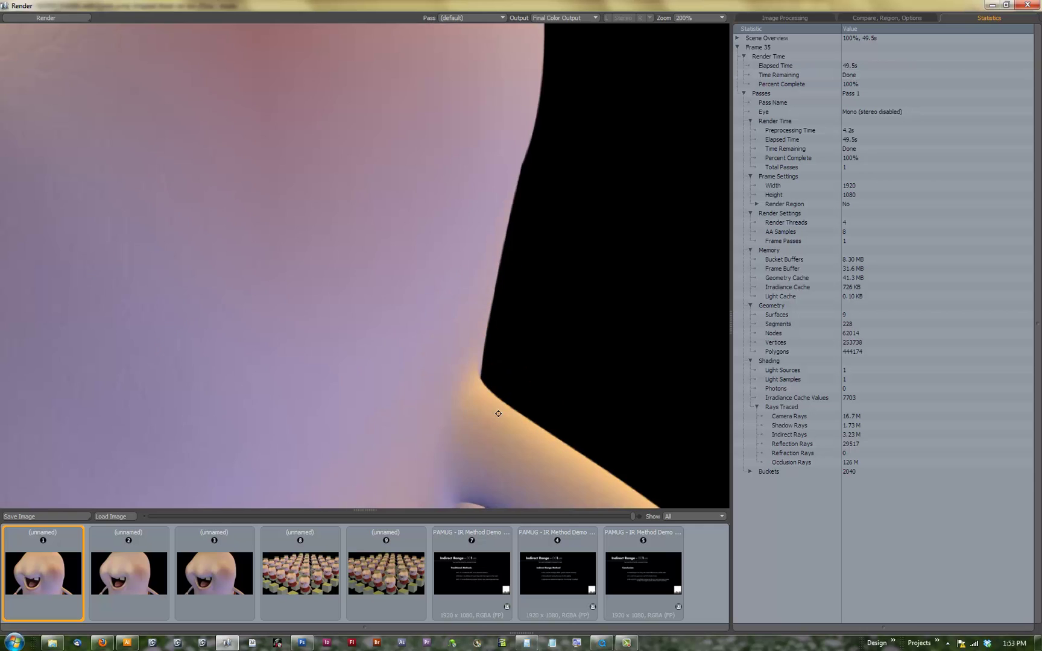
{"action": "scroll", "coordinate": [478, 439], "scroll_direction": "down", "scroll_amount": 1}
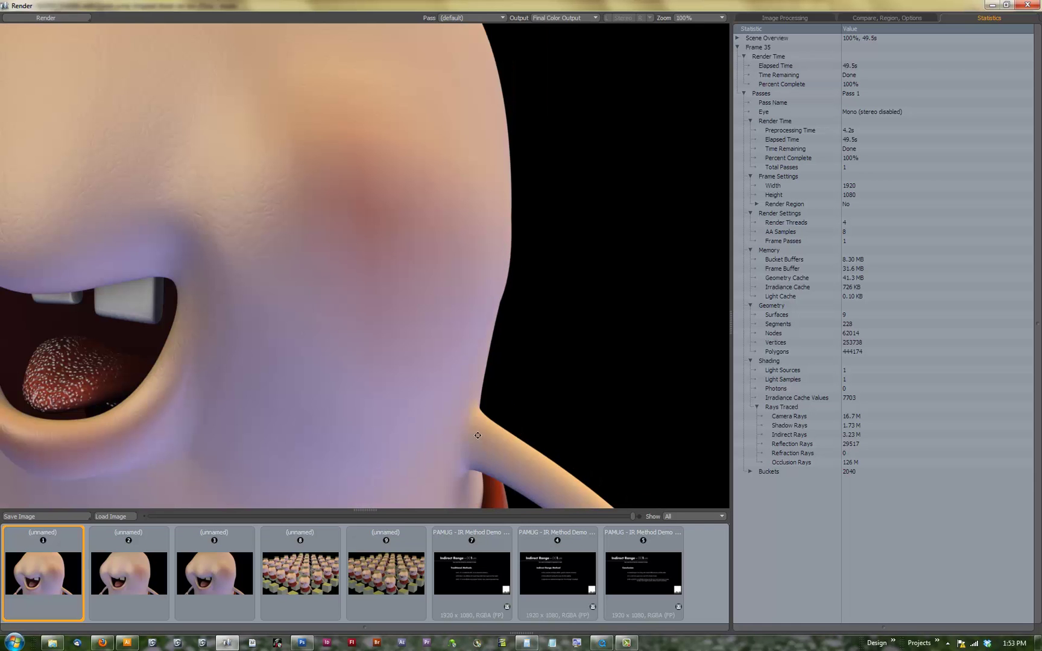
Step: Alternate between renders 1 and 2 at 100% magnification to compare the character's shading and the render times
{"action": "mouse_move", "coordinate": [157, 585]}
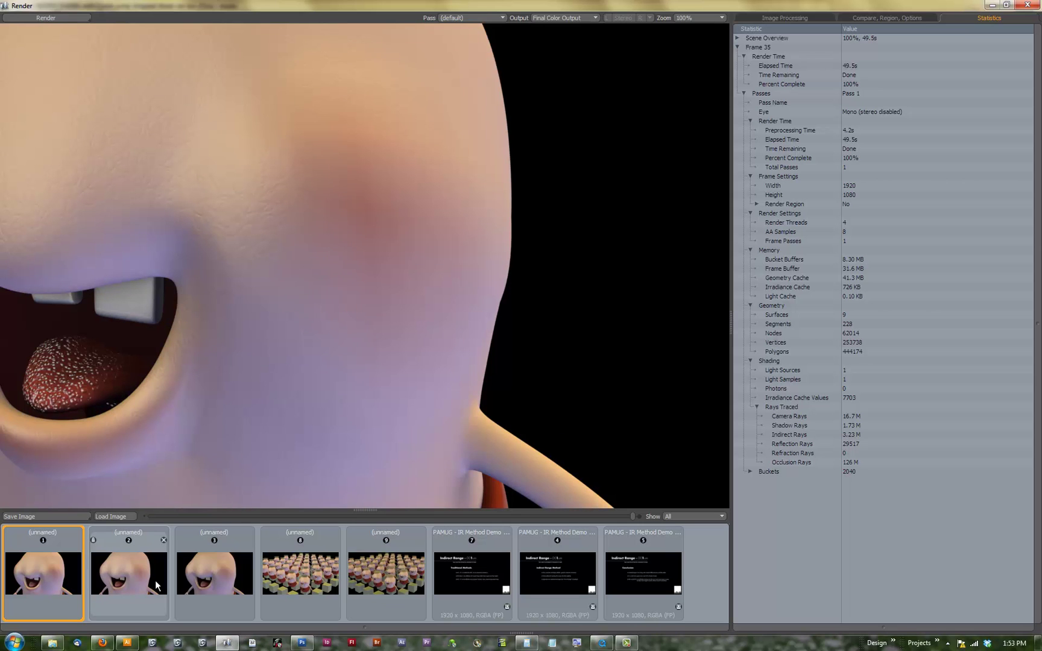
{"action": "left_click", "coordinate": [155, 582]}
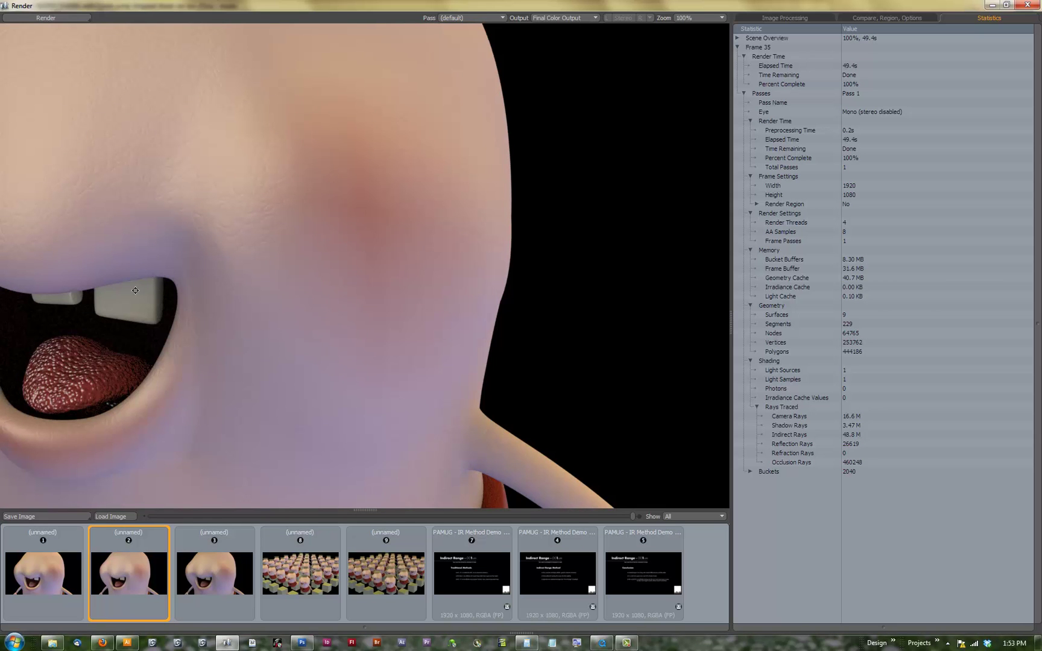
{"action": "left_click", "coordinate": [60, 591]}
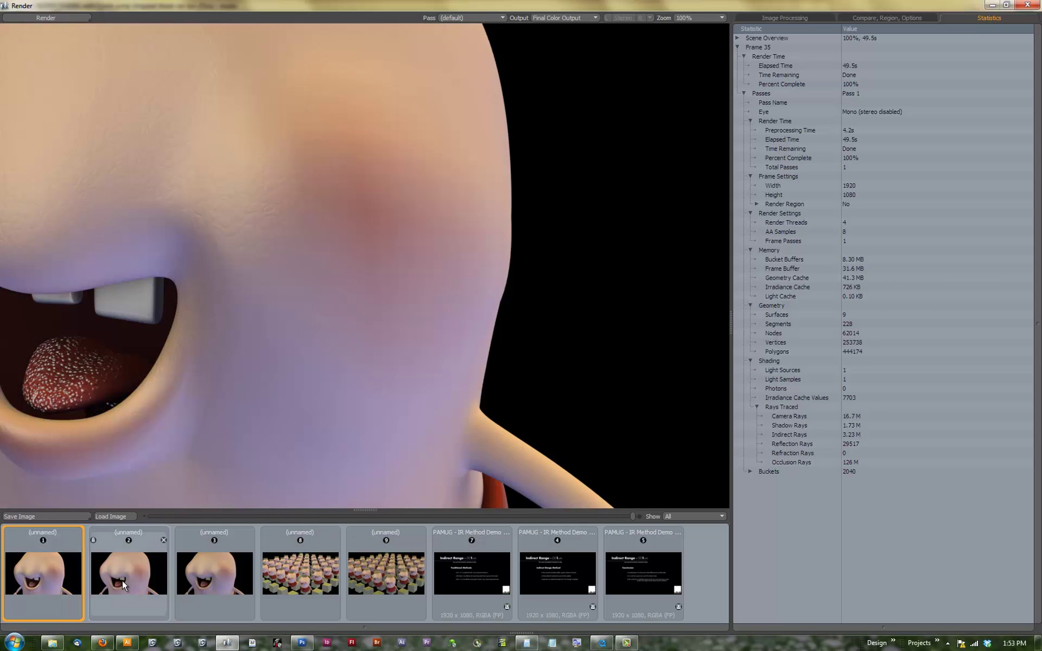
{"action": "left_click", "coordinate": [122, 581]}
{"action": "left_click", "coordinate": [63, 582]}
{"action": "left_click", "coordinate": [108, 573]}
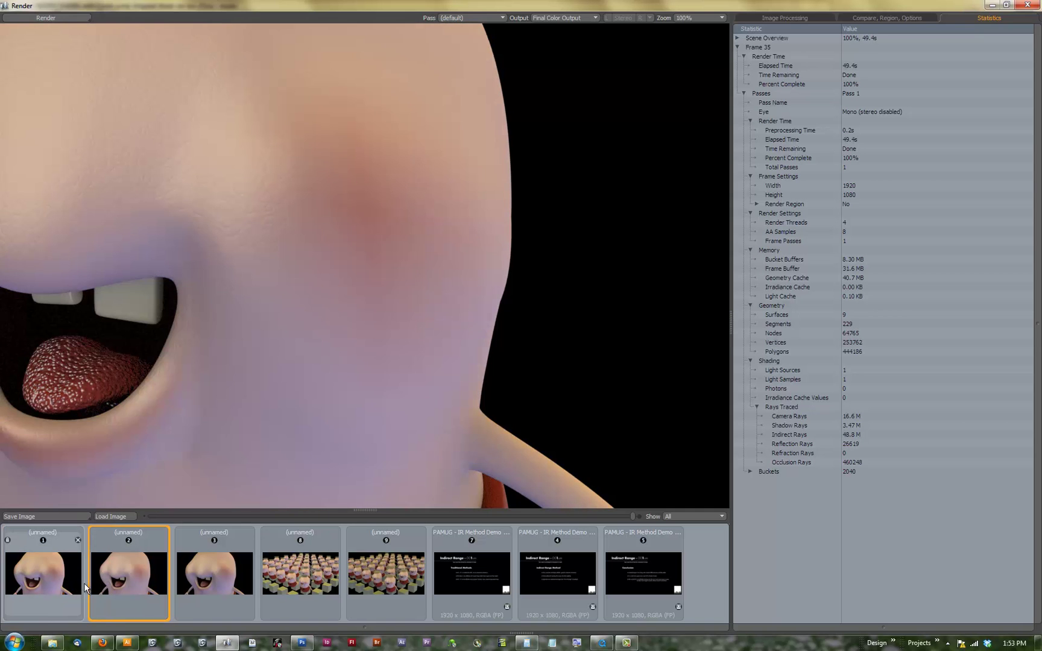
{"action": "left_click", "coordinate": [67, 588]}
{"action": "left_click", "coordinate": [116, 584]}
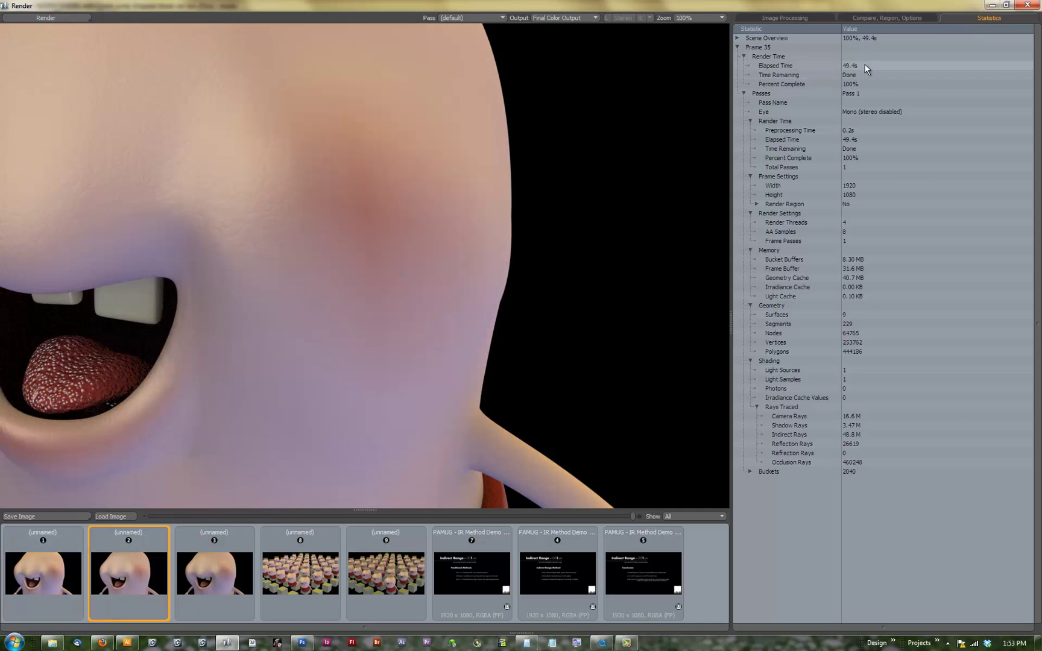
{"action": "left_click", "coordinate": [70, 577]}
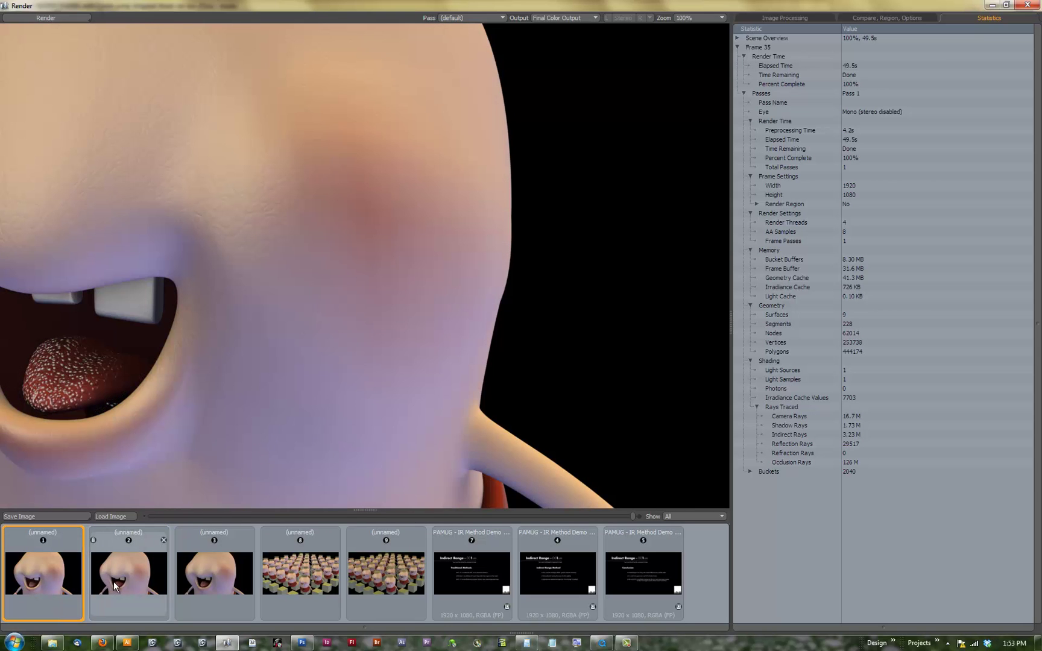
{"action": "left_click", "coordinate": [118, 583]}
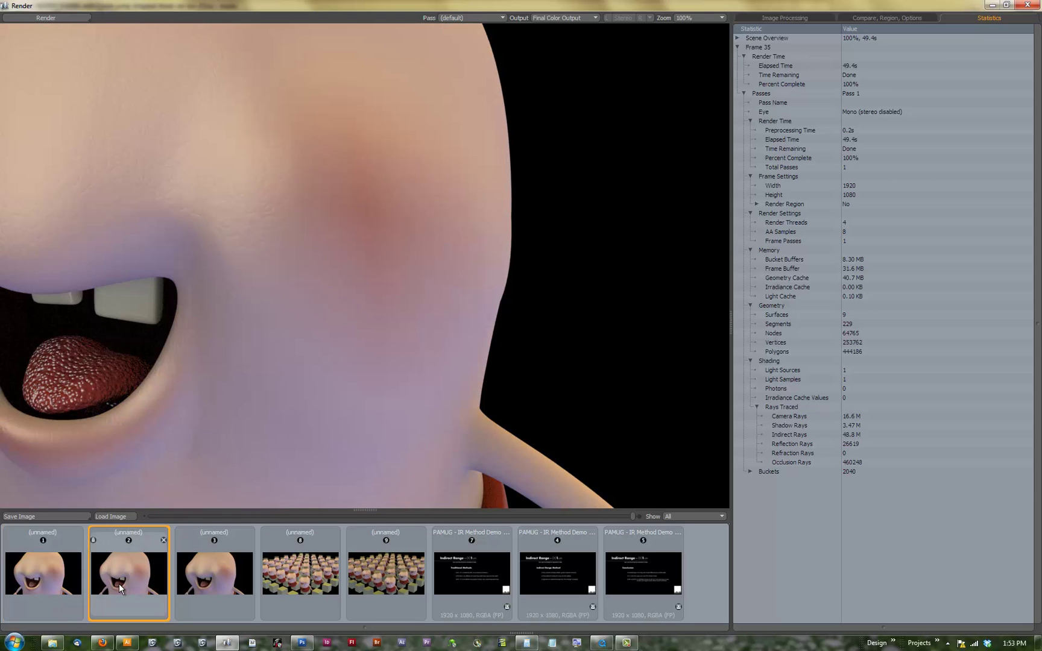
Step: Examine where the arm joins the body at 200% and compare renders 1 and 3 for shading and render time
{"action": "scroll", "coordinate": [494, 489], "scroll_direction": "up", "scroll_amount": 1}
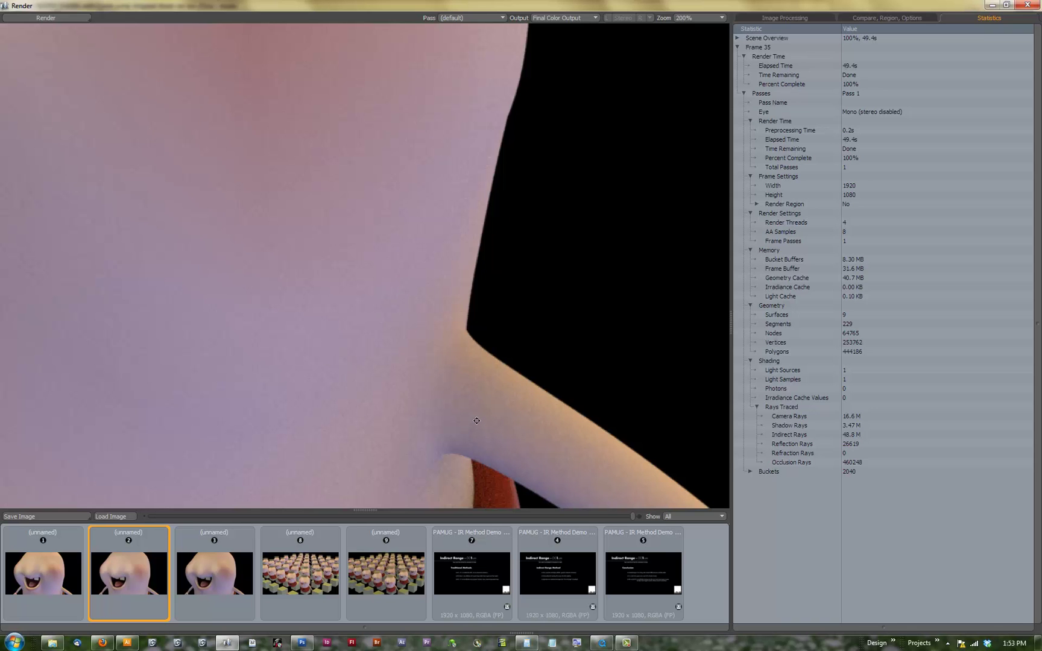
{"action": "left_click_drag", "start_coordinate": [501, 430], "coordinate": [507, 343]}
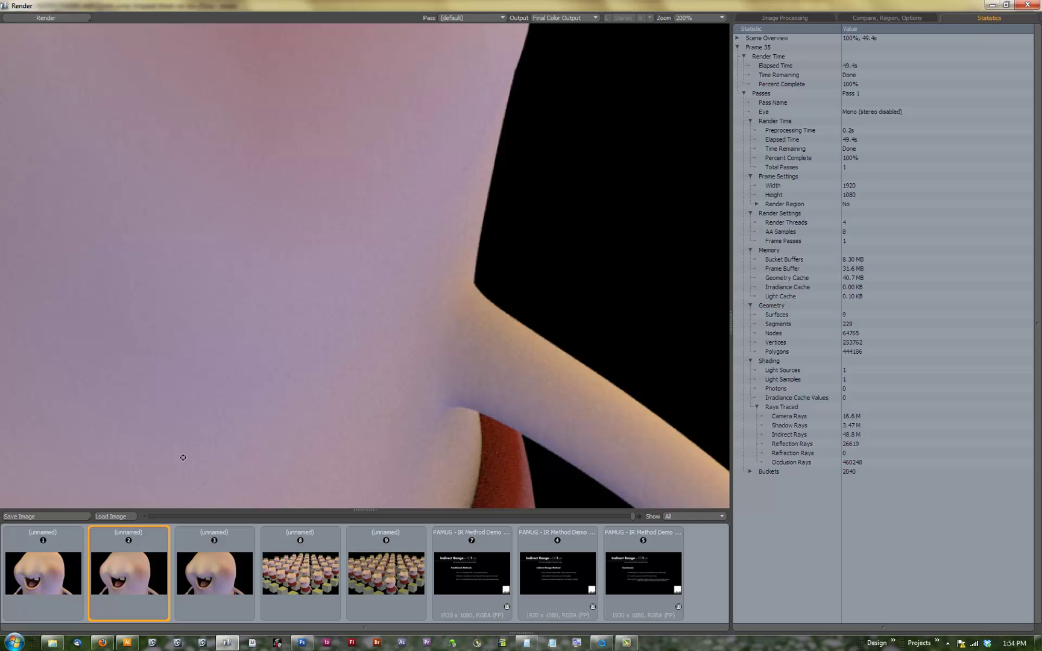
{"action": "left_click", "coordinate": [52, 568]}
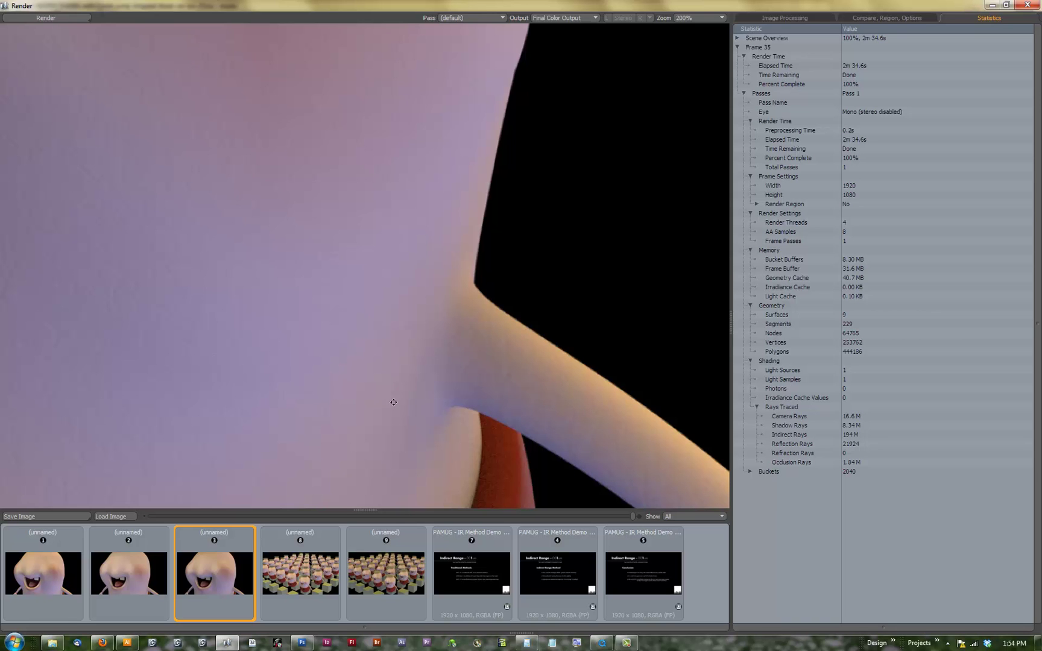
{"action": "left_click", "coordinate": [46, 588]}
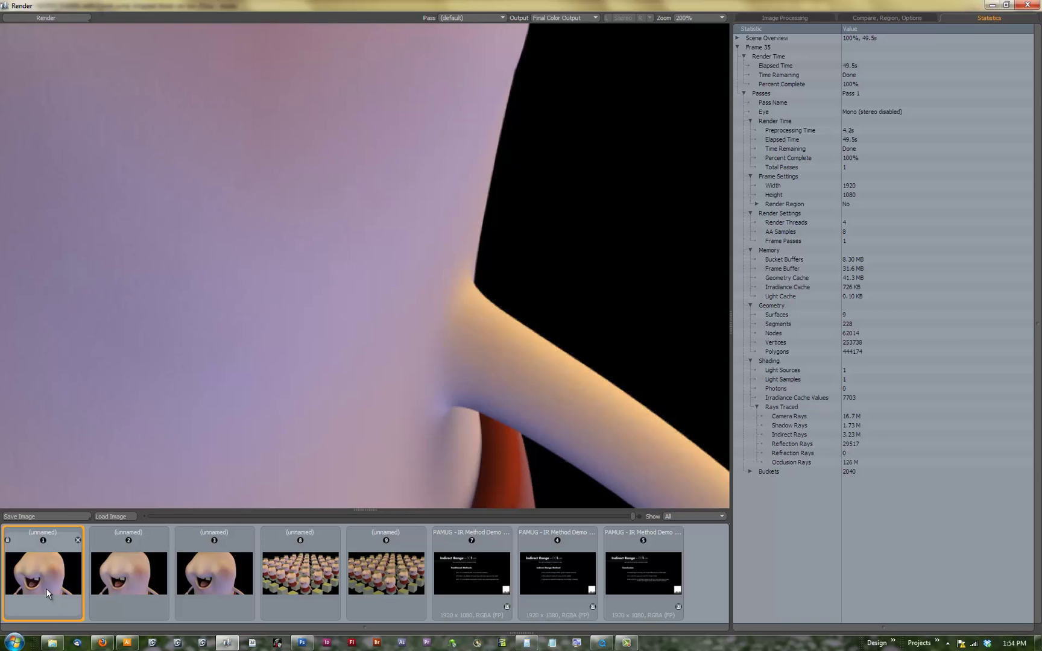
{"action": "left_click", "coordinate": [206, 579]}
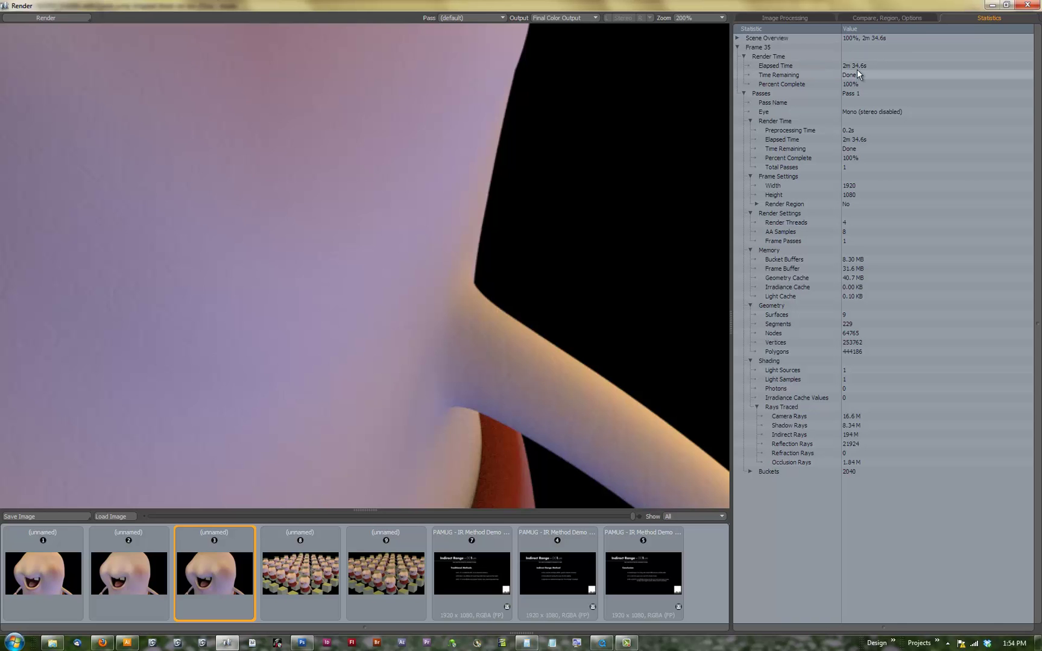
{"action": "left_click", "coordinate": [54, 591]}
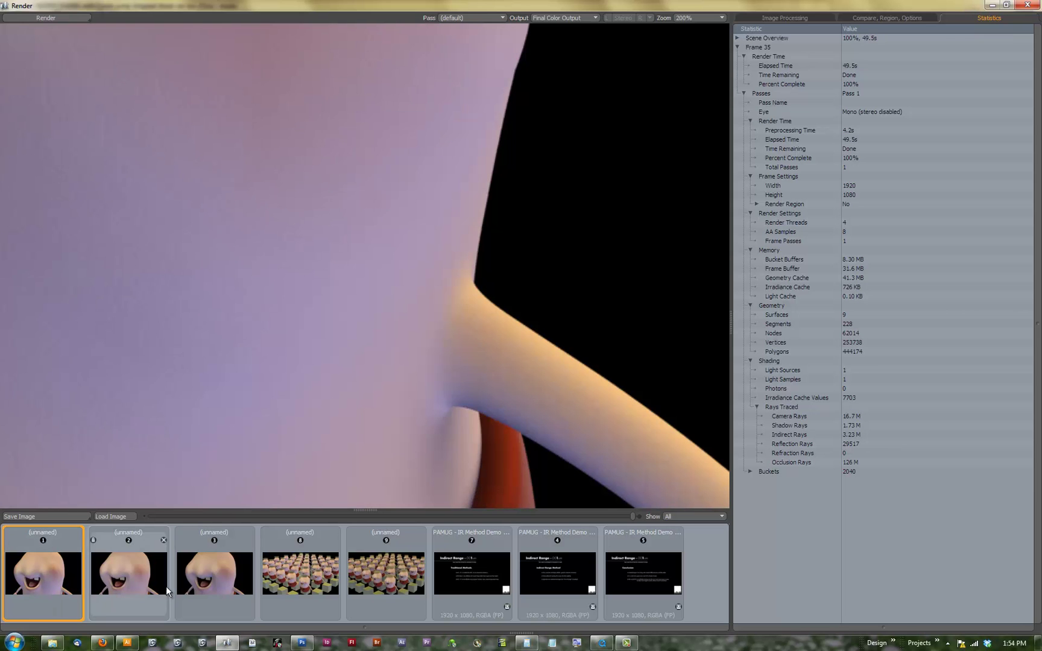
{"action": "left_click", "coordinate": [193, 588]}
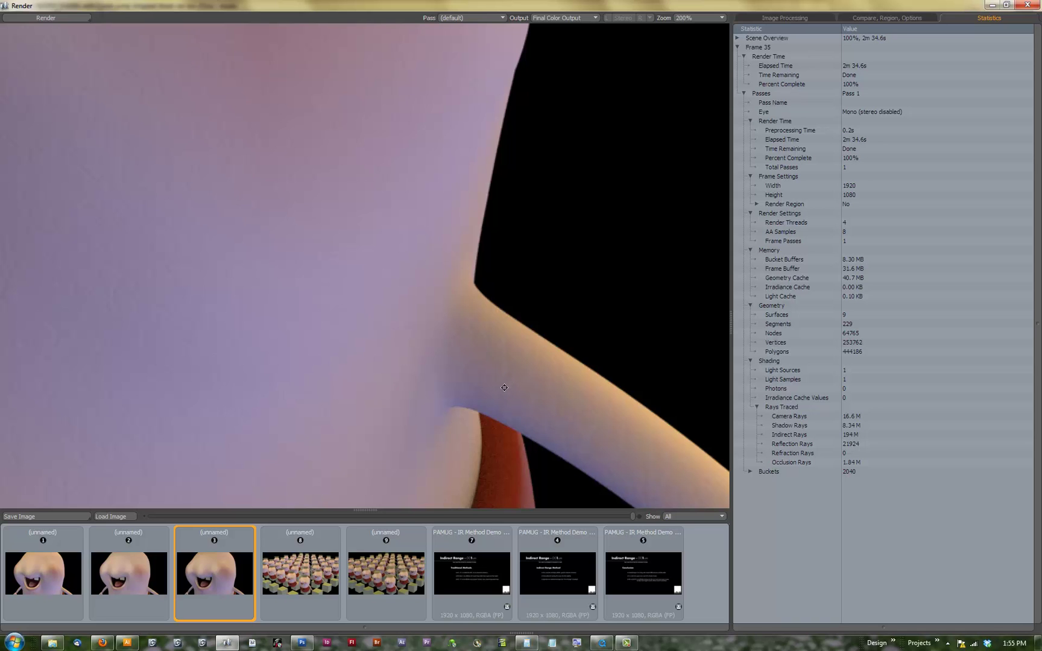
Step: View crowd render 8 at 50% magnification and check its statistics against those of render 9
{"action": "mouse_move", "coordinate": [308, 543]}
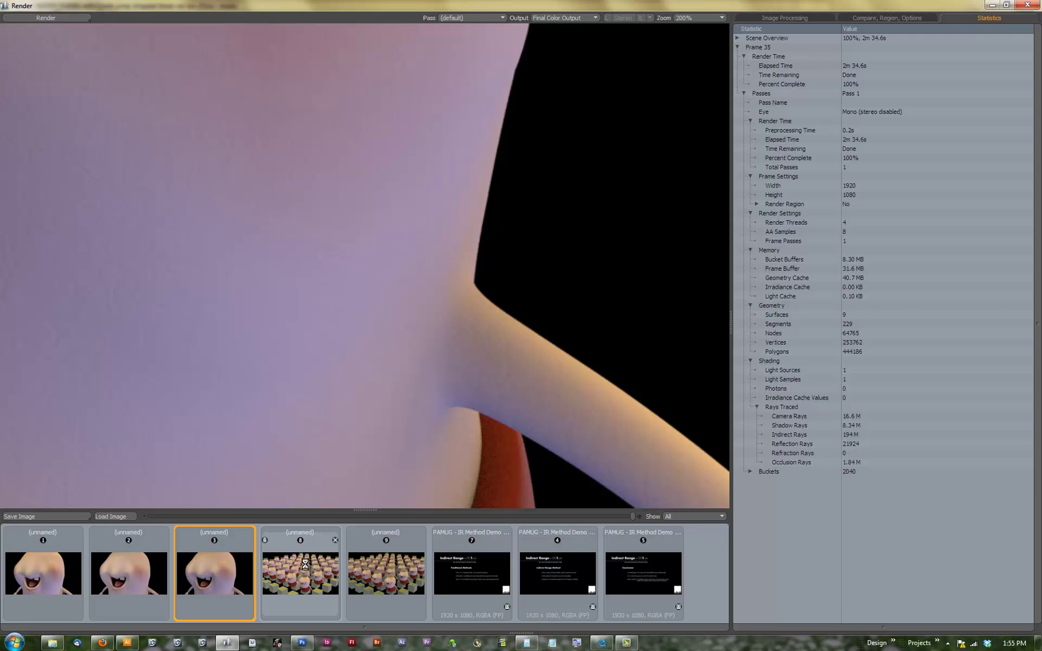
{"action": "left_click", "coordinate": [305, 564]}
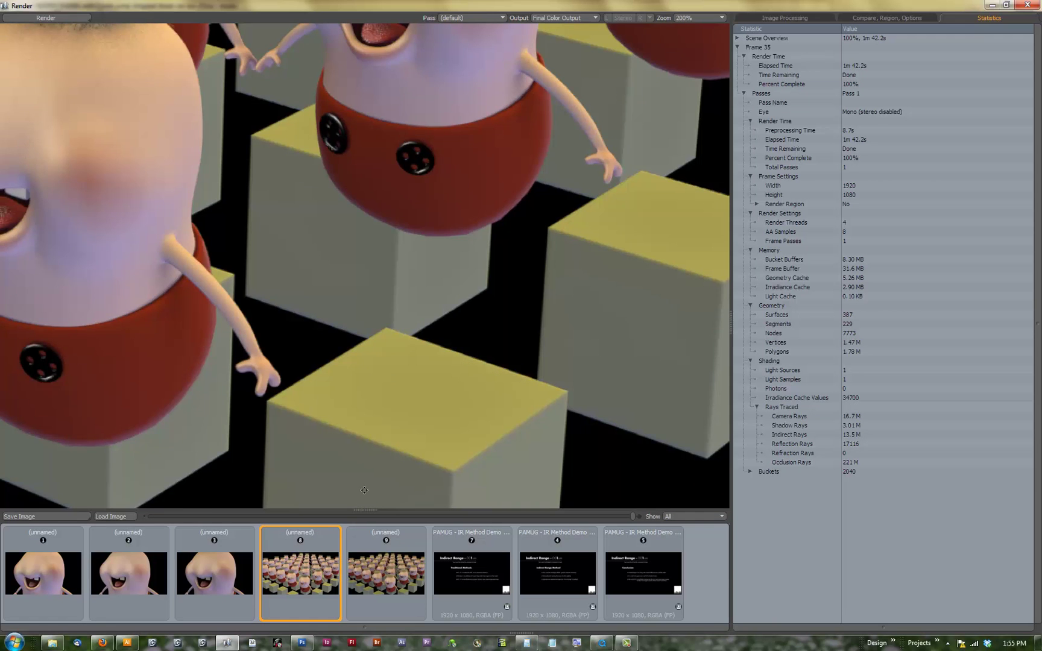
{"action": "scroll", "coordinate": [383, 450], "scroll_direction": "down", "scroll_amount": 2}
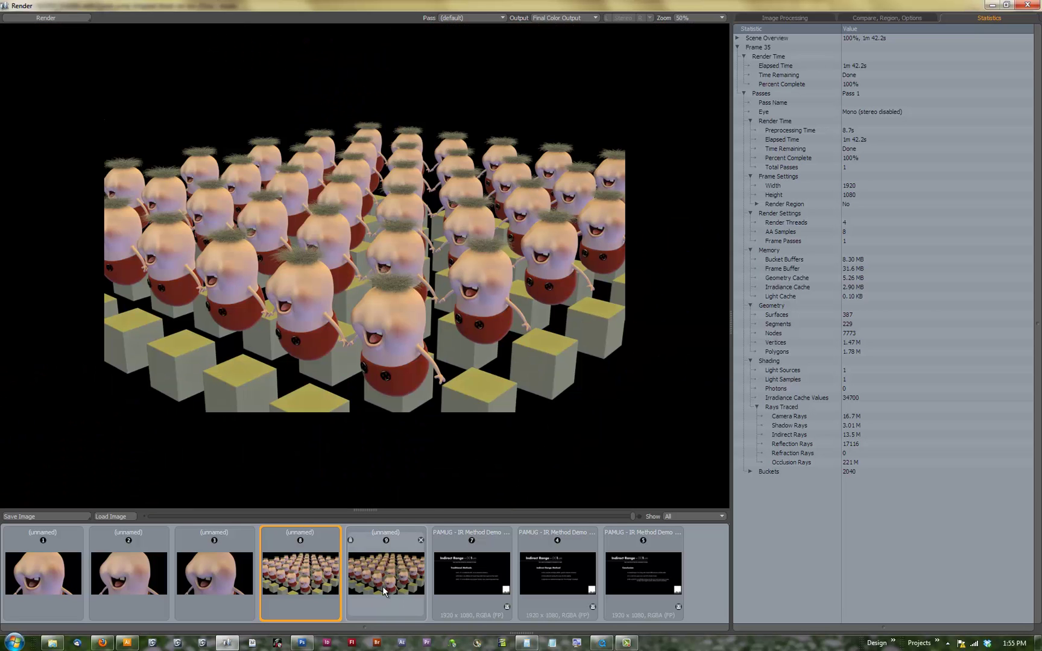
{"action": "key", "text": "Right"}
{"action": "left_click", "coordinate": [319, 586]}
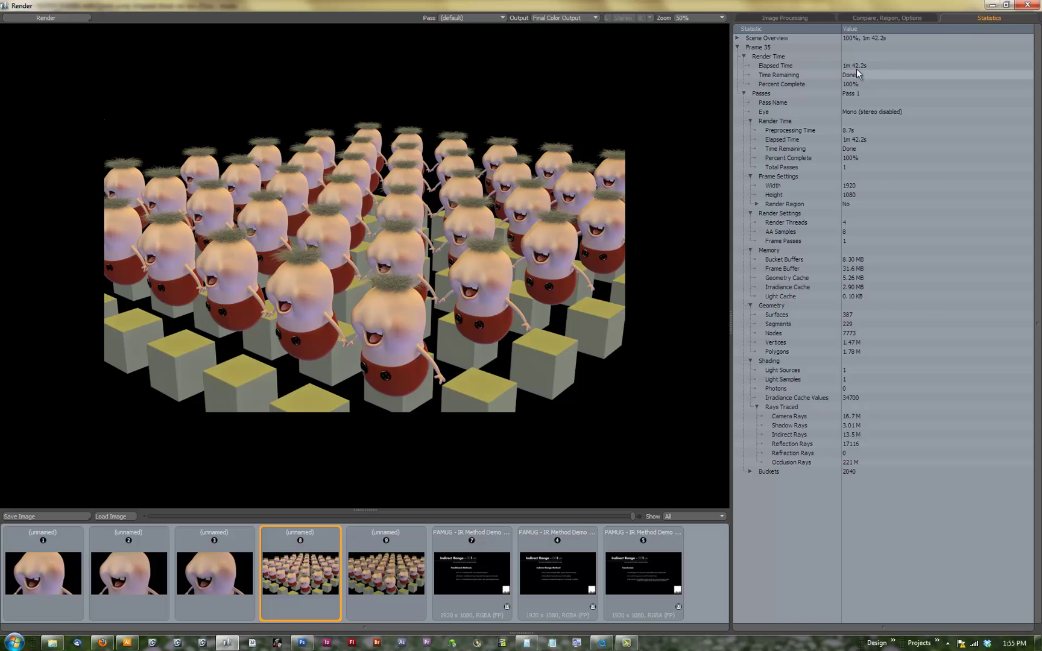
{"action": "key", "text": "Right"}
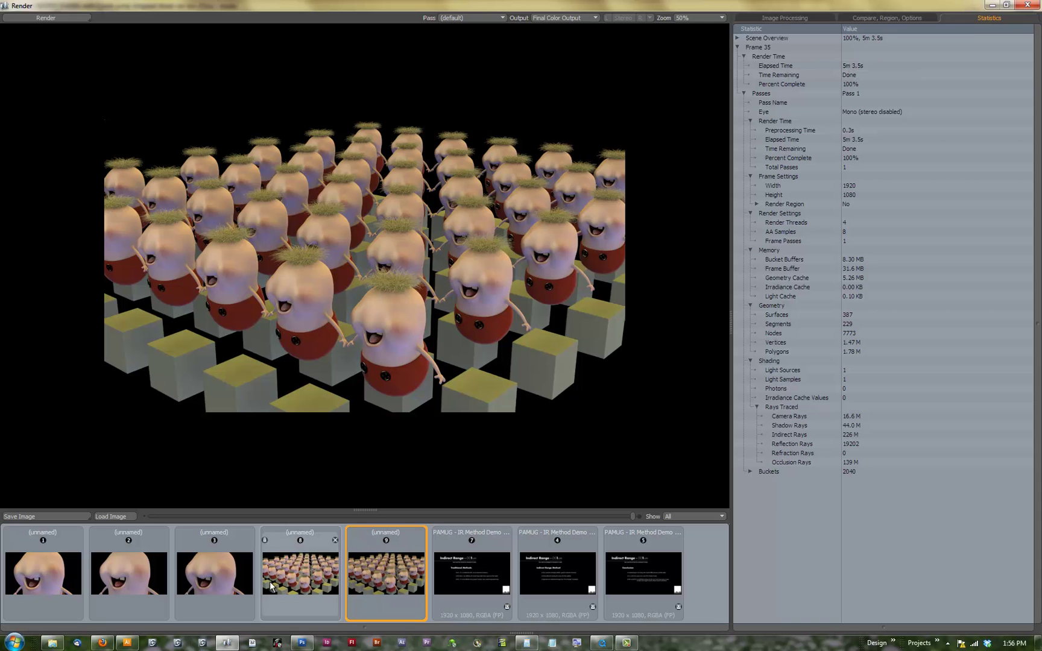
Step: Alternate repeatedly between crowd renders 8 and 9 to compare the shading of the hair, characters and cubes
{"action": "left_click", "coordinate": [287, 564]}
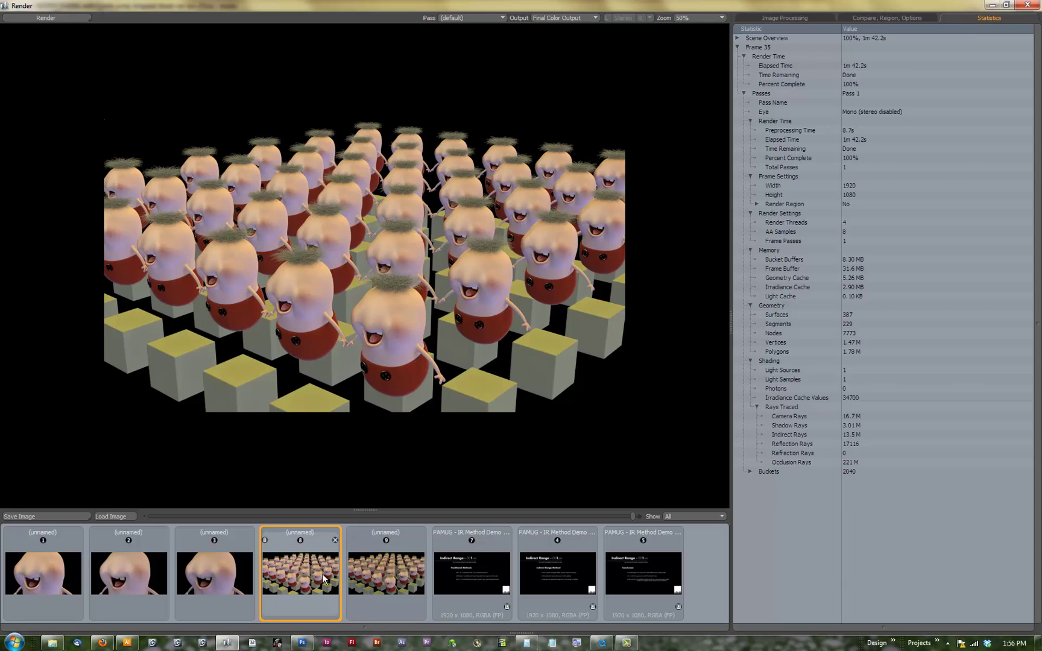
{"action": "left_click", "coordinate": [380, 578]}
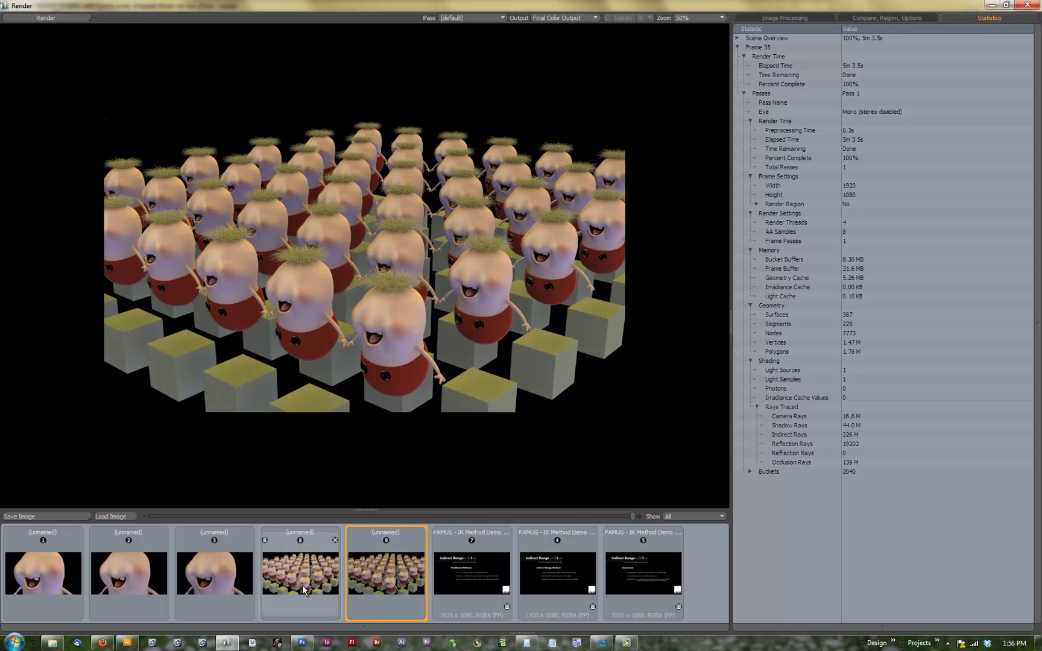
{"action": "left_click", "coordinate": [302, 585]}
{"action": "left_click", "coordinate": [390, 581]}
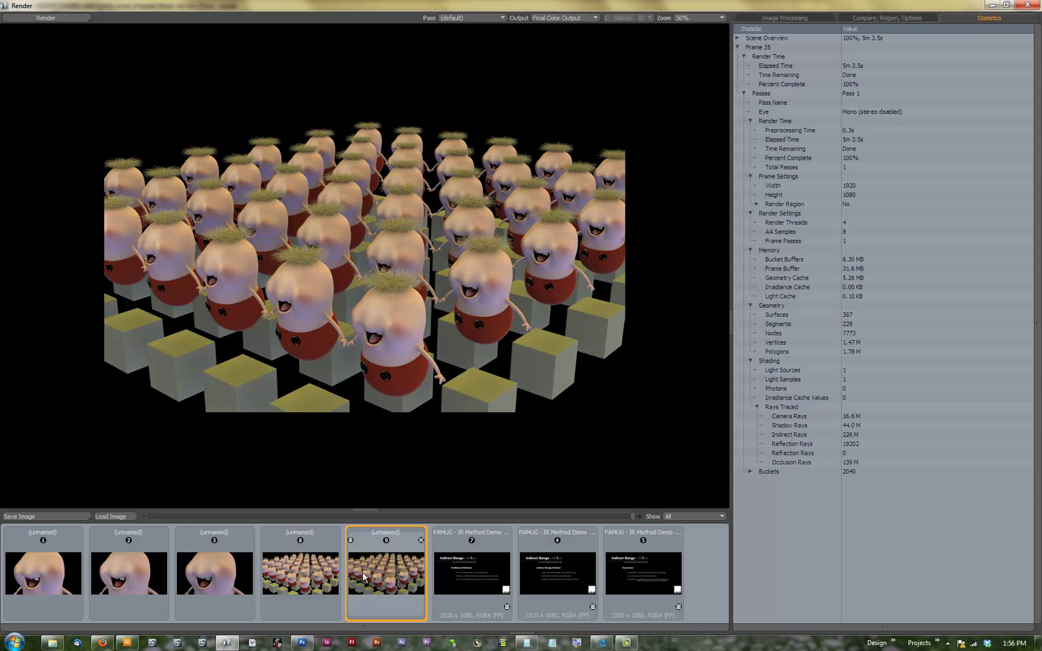
{"action": "left_click", "coordinate": [318, 584]}
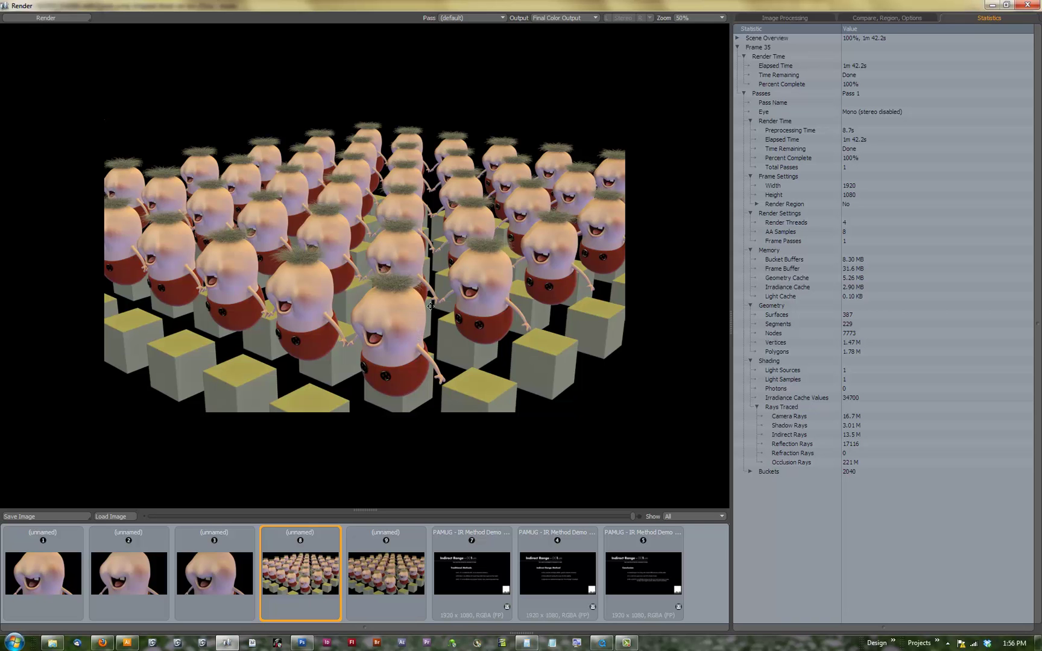
{"action": "left_click", "coordinate": [384, 582]}
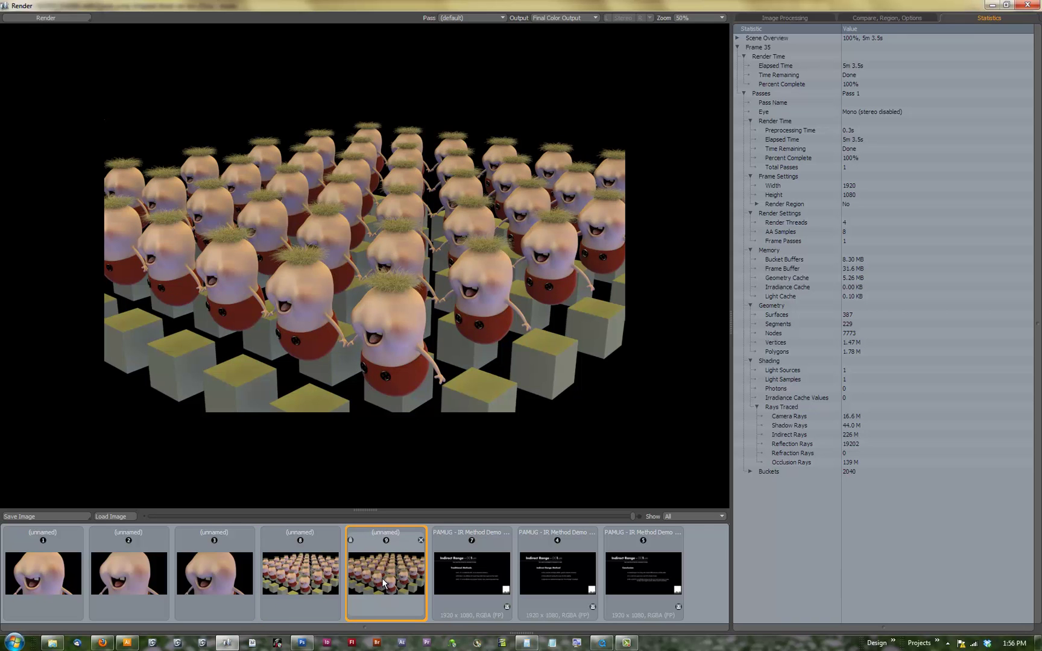
{"action": "left_click", "coordinate": [321, 576]}
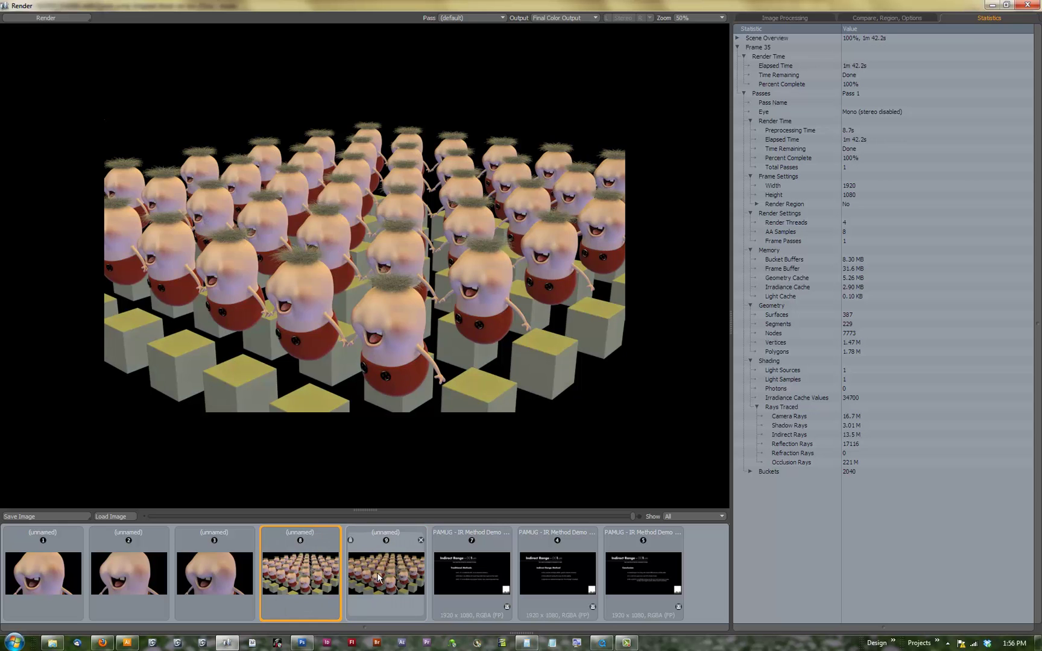
{"action": "left_click", "coordinate": [376, 572]}
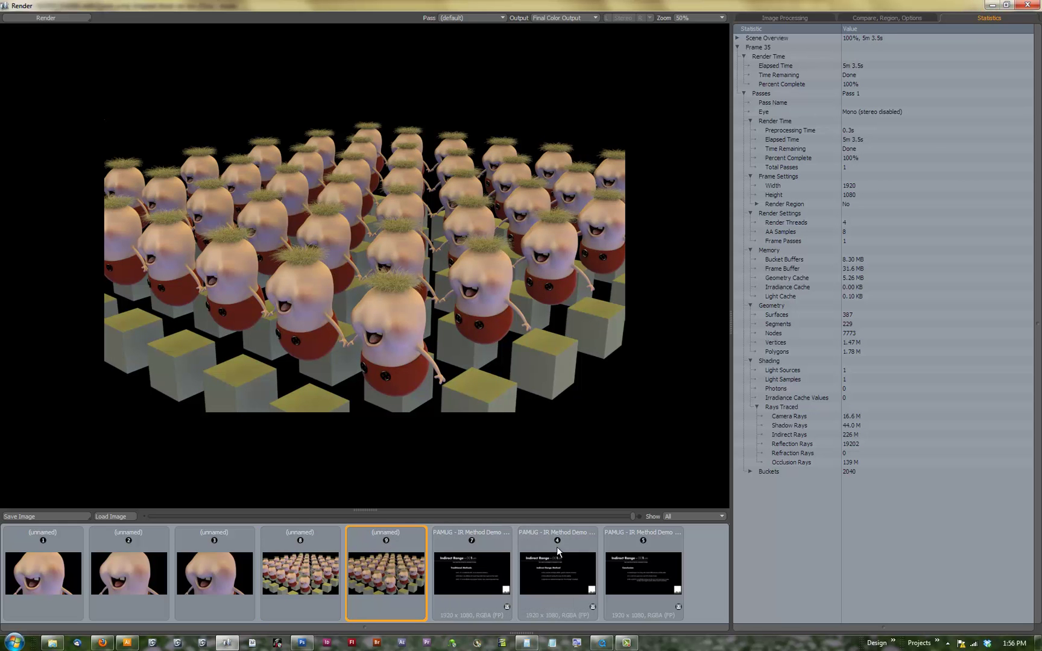
Step: Switch to the Lumpy Jump rev-1b movie, scrub to about the one-second mark, and minimize the player
{"action": "left_click", "coordinate": [602, 643]}
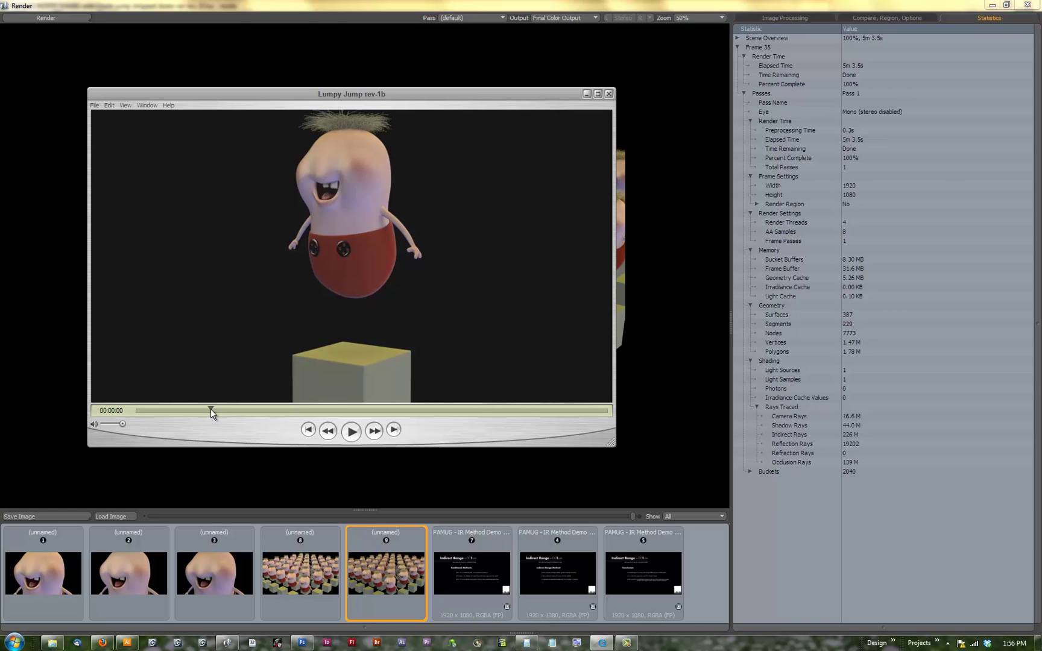
{"action": "left_click_drag", "start_coordinate": [211, 409], "coordinate": [302, 409]}
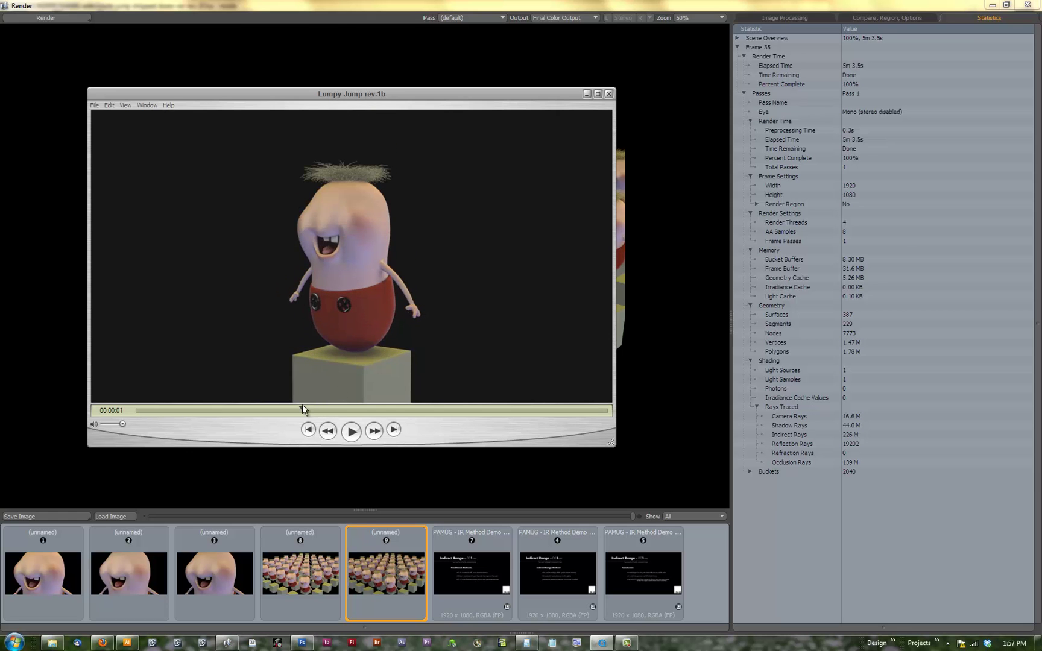
{"action": "left_click", "coordinate": [586, 94]}
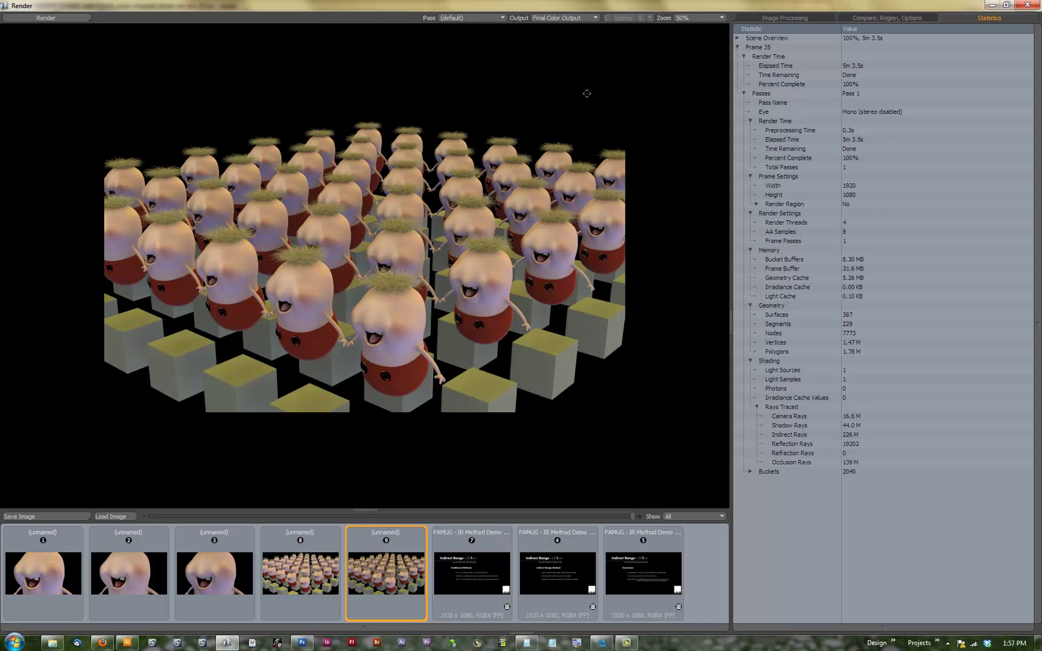
Step: Close the render window and display the scene's item list
{"action": "left_click", "coordinate": [1028, 5]}
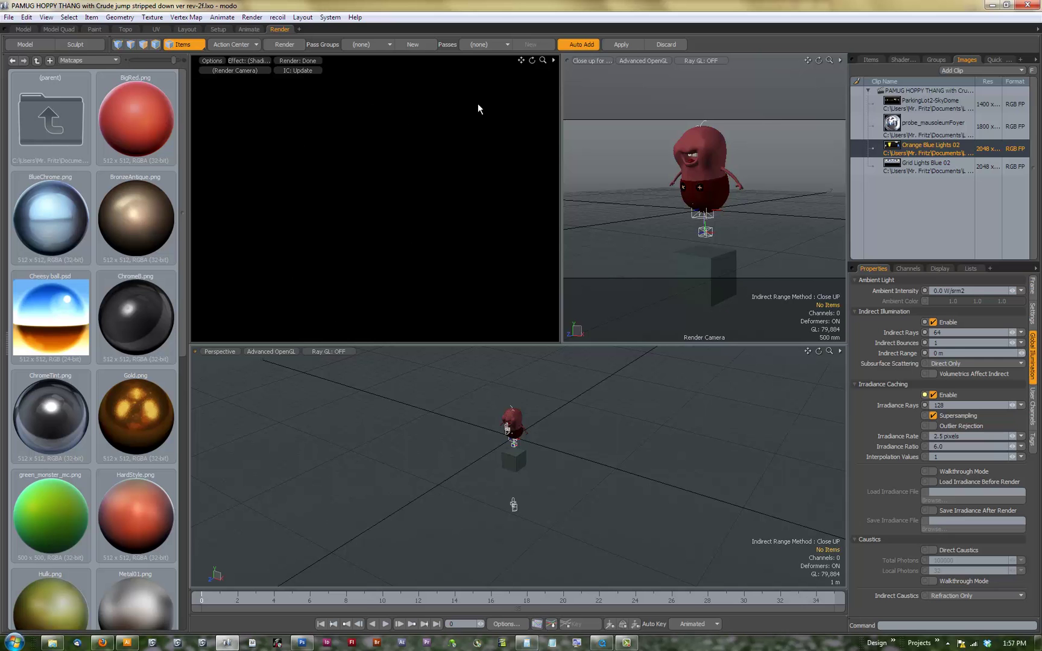
{"action": "left_click", "coordinate": [871, 60]}
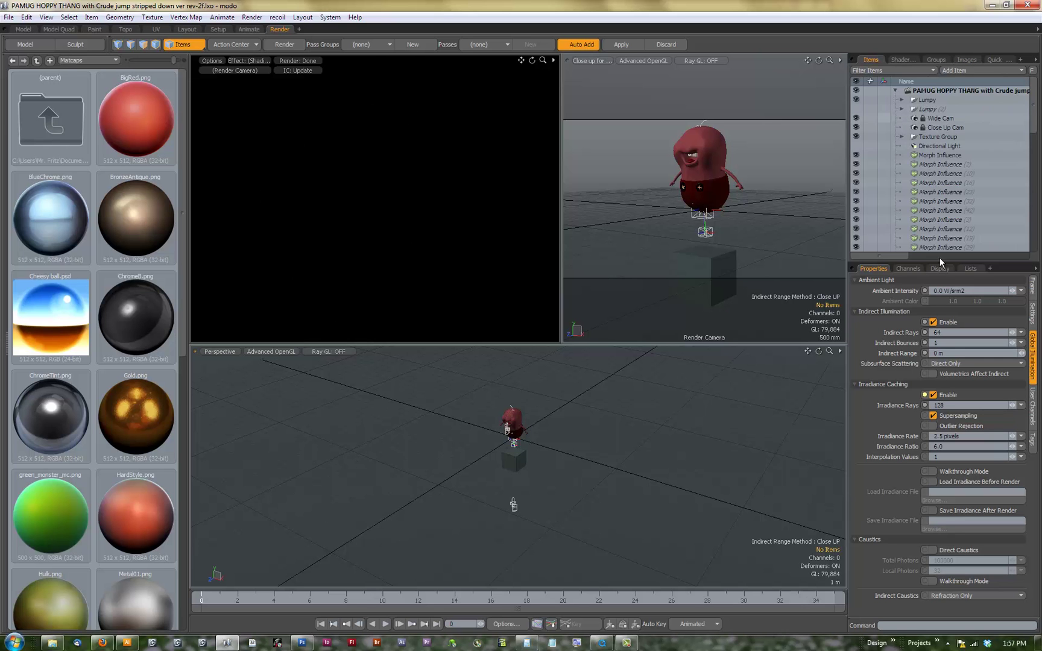
Step: Show the shader tree, switch the directional light on with its Light Material selected to check the preview, and switch the light off again
{"action": "left_click", "coordinate": [902, 60]}
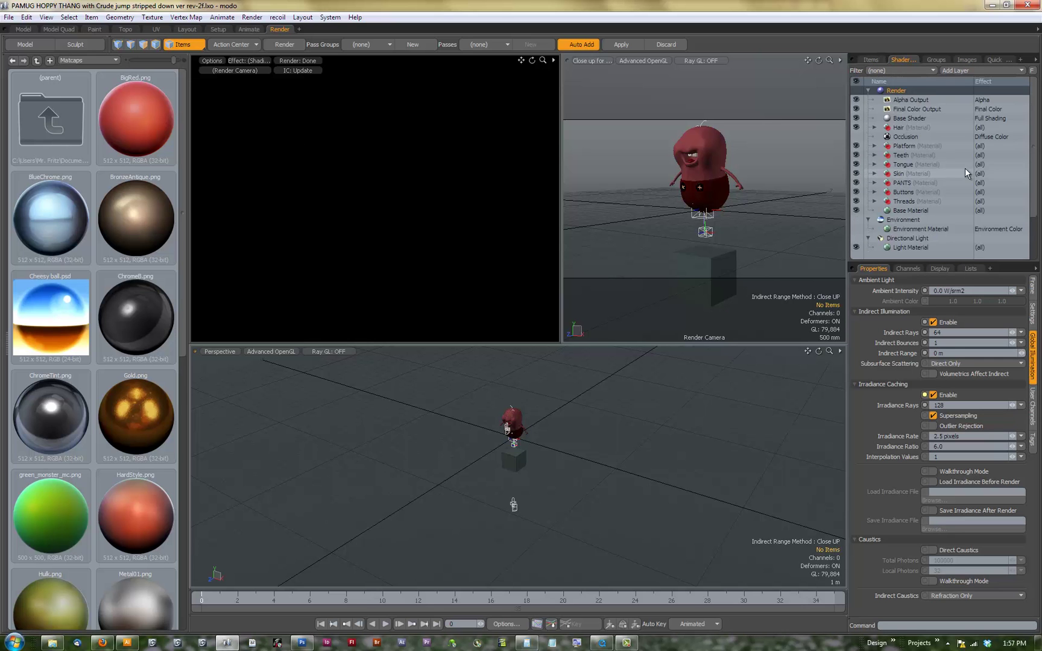
{"action": "scroll", "coordinate": [989, 163], "scroll_direction": "down", "scroll_amount": 2}
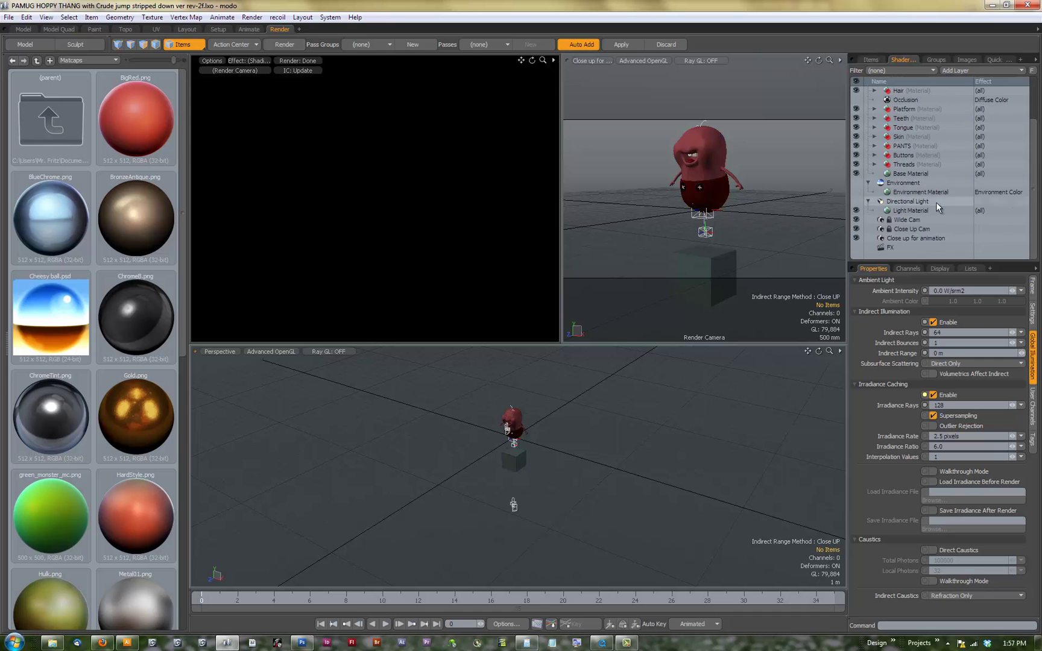
{"action": "left_click", "coordinate": [857, 202]}
{"action": "left_click", "coordinate": [897, 211]}
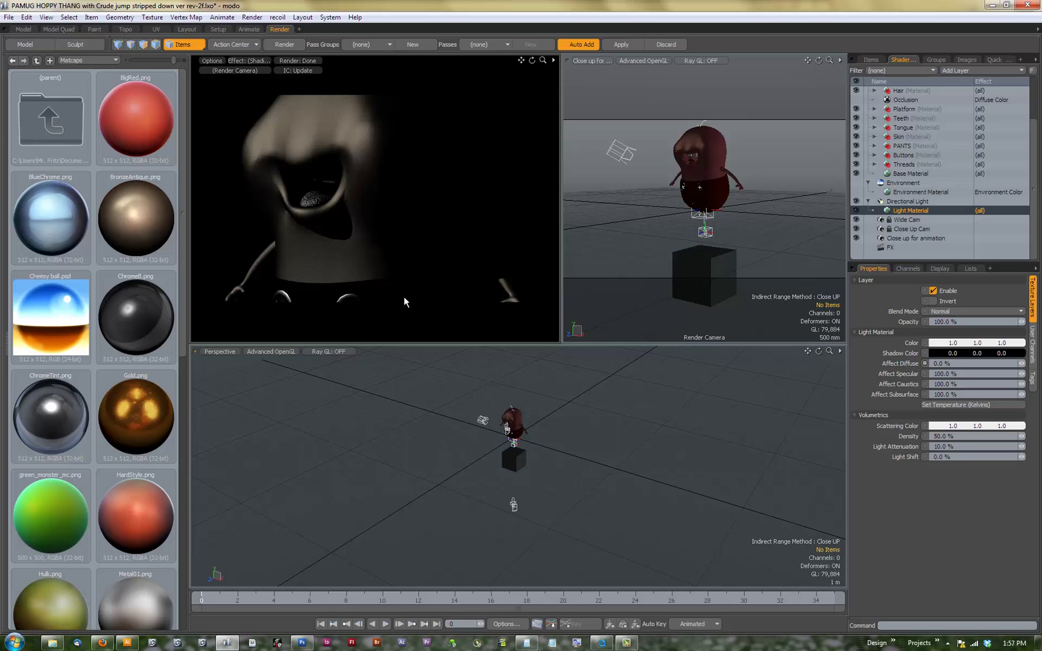
{"action": "left_click", "coordinate": [856, 201]}
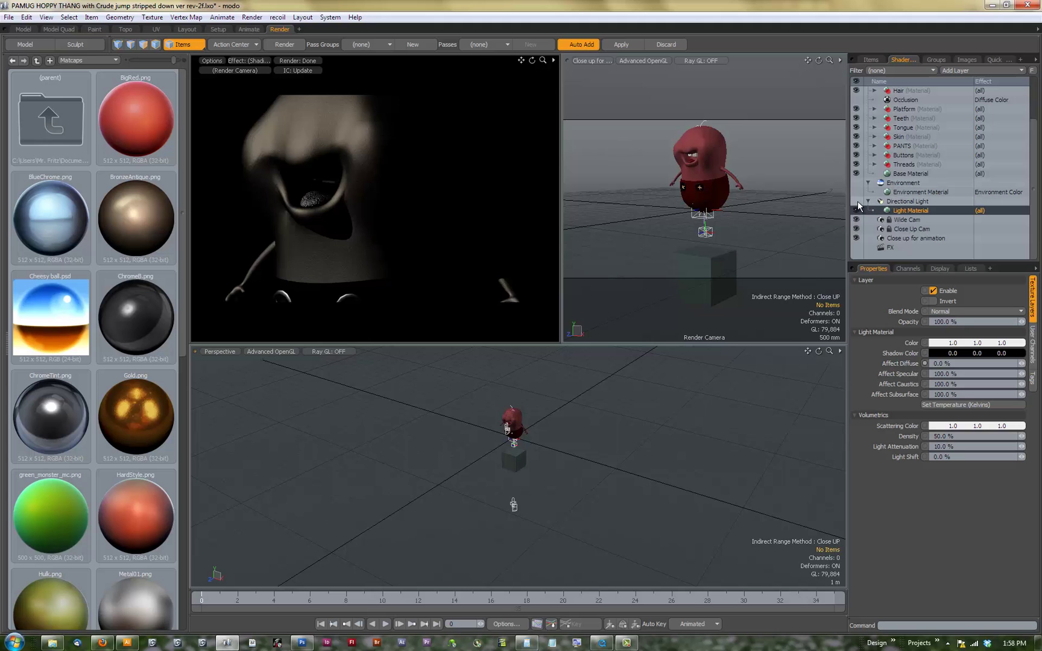
Step: Load the HDR image Orange Blue Lights 02.exr as an image map and place it in the Environment above the Environment Material
{"action": "left_click", "coordinate": [905, 182]}
{"action": "left_click", "coordinate": [962, 70]}
{"action": "mouse_move", "coordinate": [963, 68]}
{"action": "mouse_move", "coordinate": [958, 107]}
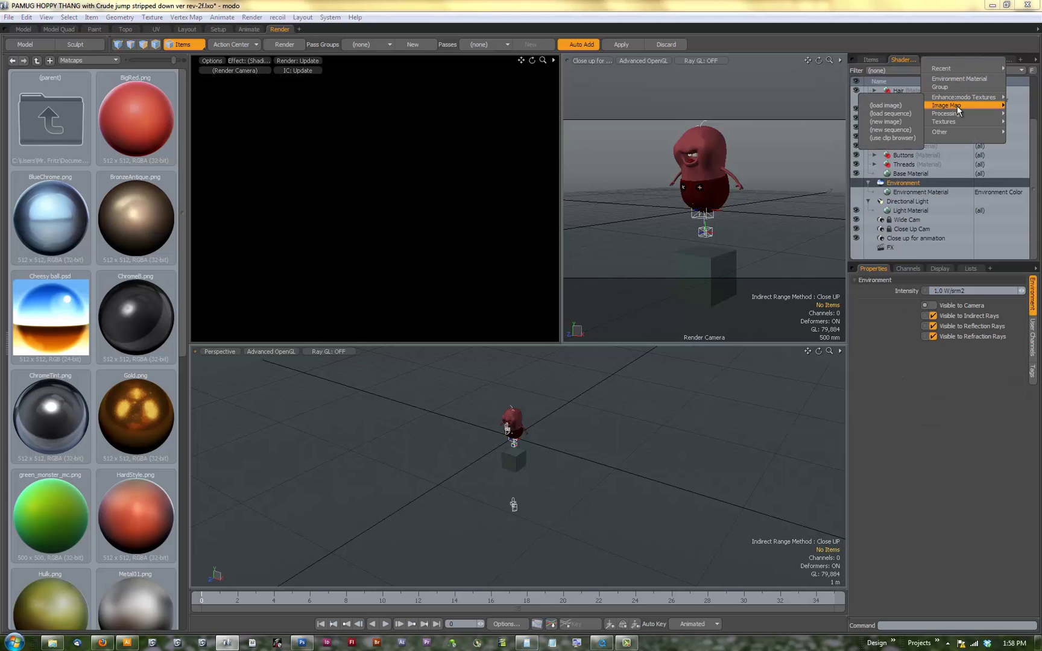
{"action": "left_click", "coordinate": [900, 107]}
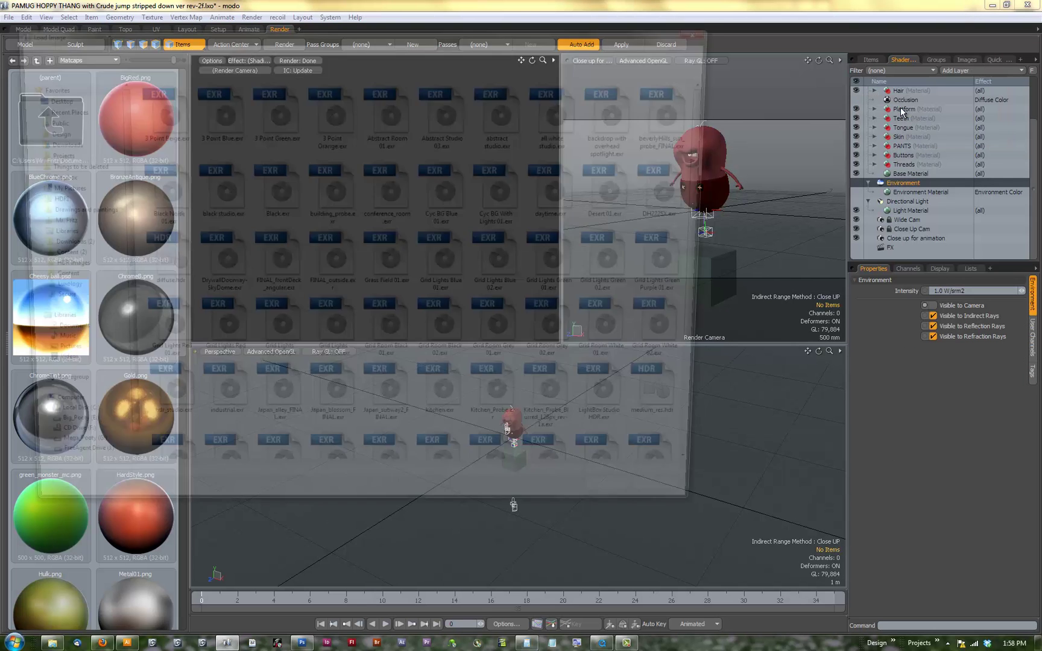
{"action": "left_click_drag", "start_coordinate": [718, 158], "coordinate": [718, 281]}
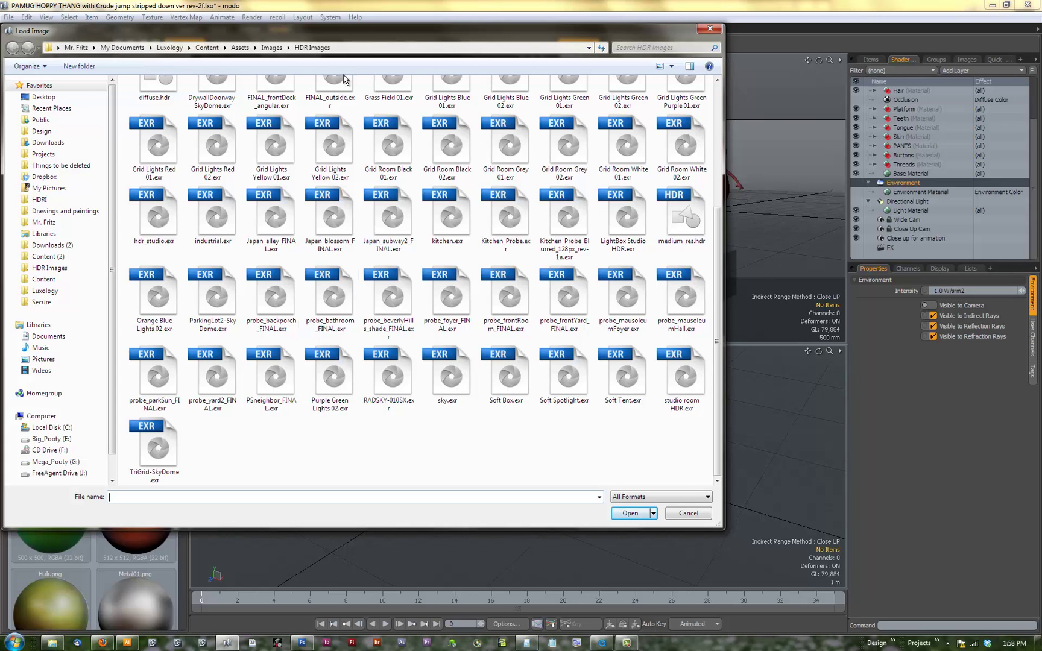
{"action": "left_click", "coordinate": [171, 303]}
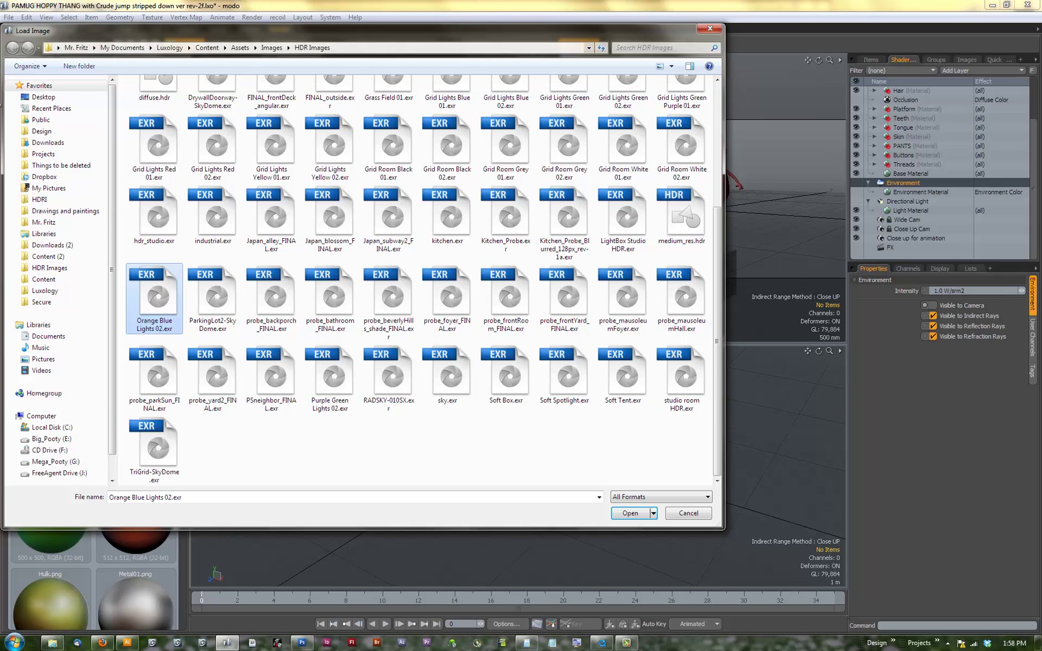
{"action": "left_click", "coordinate": [630, 513]}
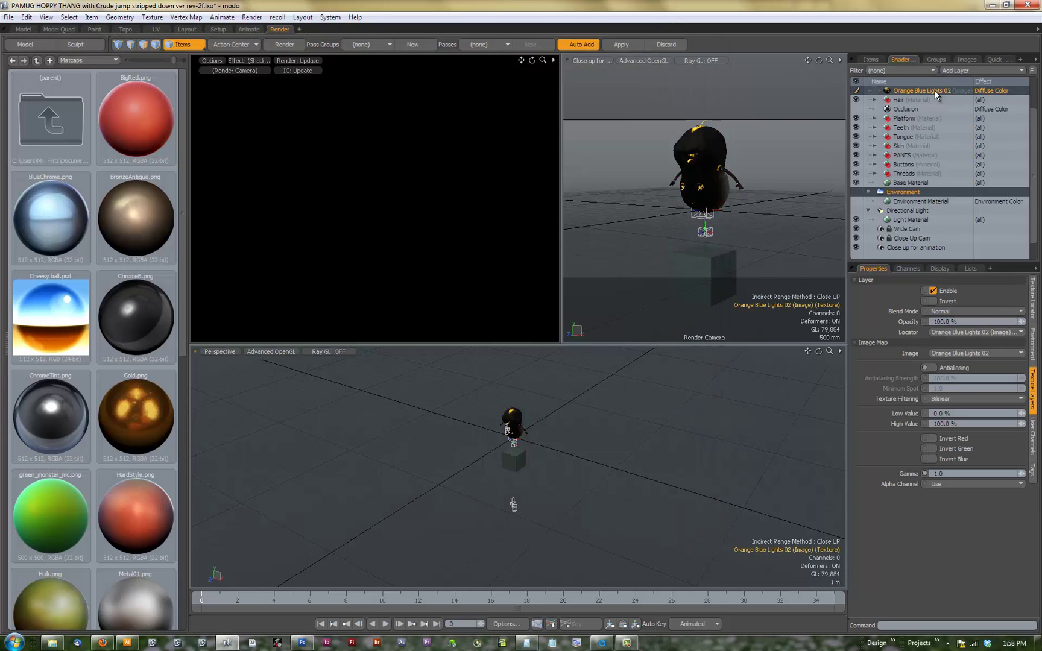
{"action": "left_click_drag", "start_coordinate": [935, 90], "coordinate": [924, 198]}
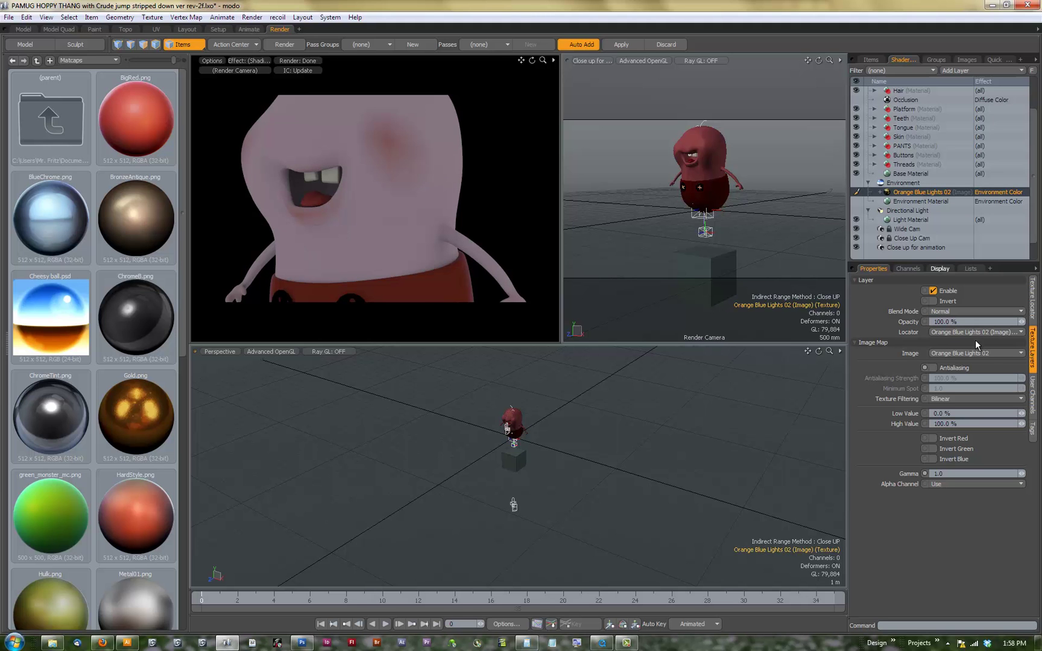
Step: Set the projection type of the Orange Blue Lights 02 environment image to Light Probe
{"action": "left_click", "coordinate": [1033, 326]}
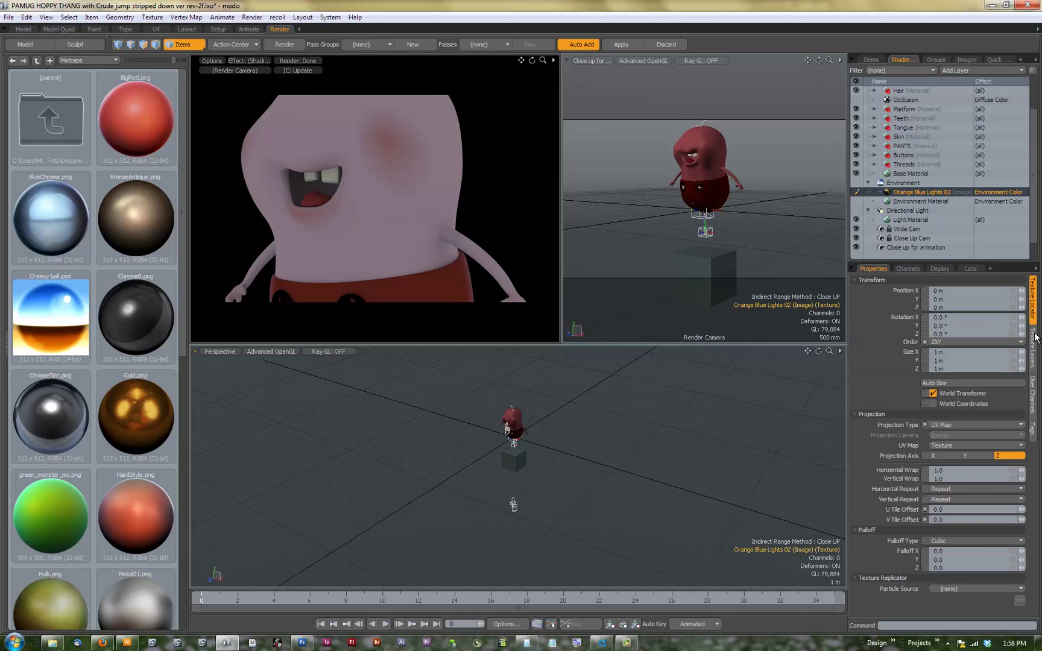
{"action": "left_click", "coordinate": [975, 425]}
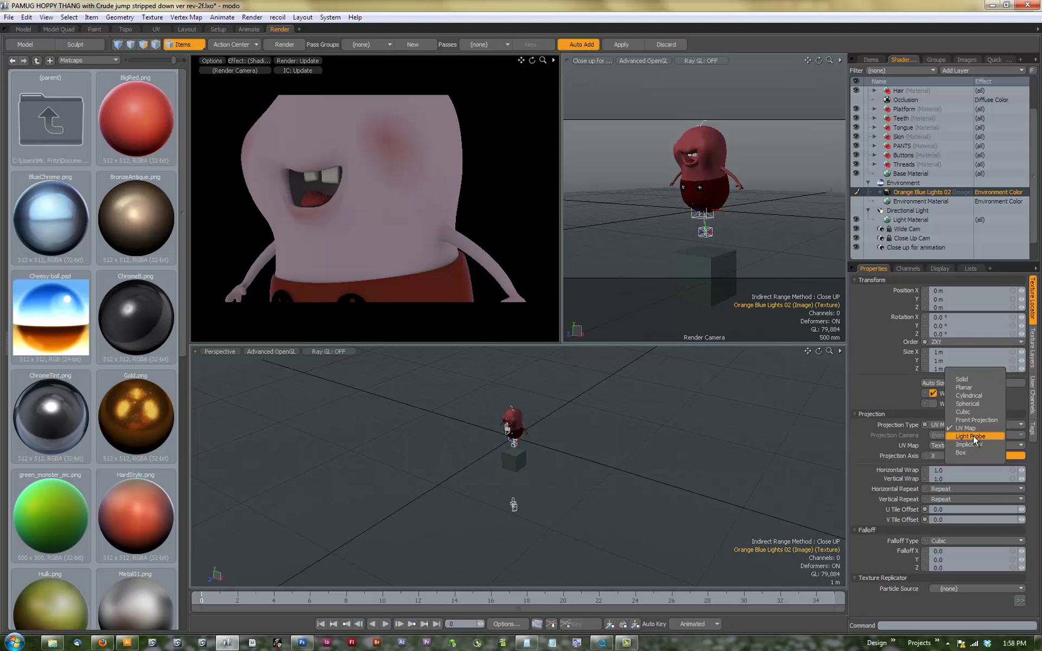
{"action": "left_click", "coordinate": [975, 437]}
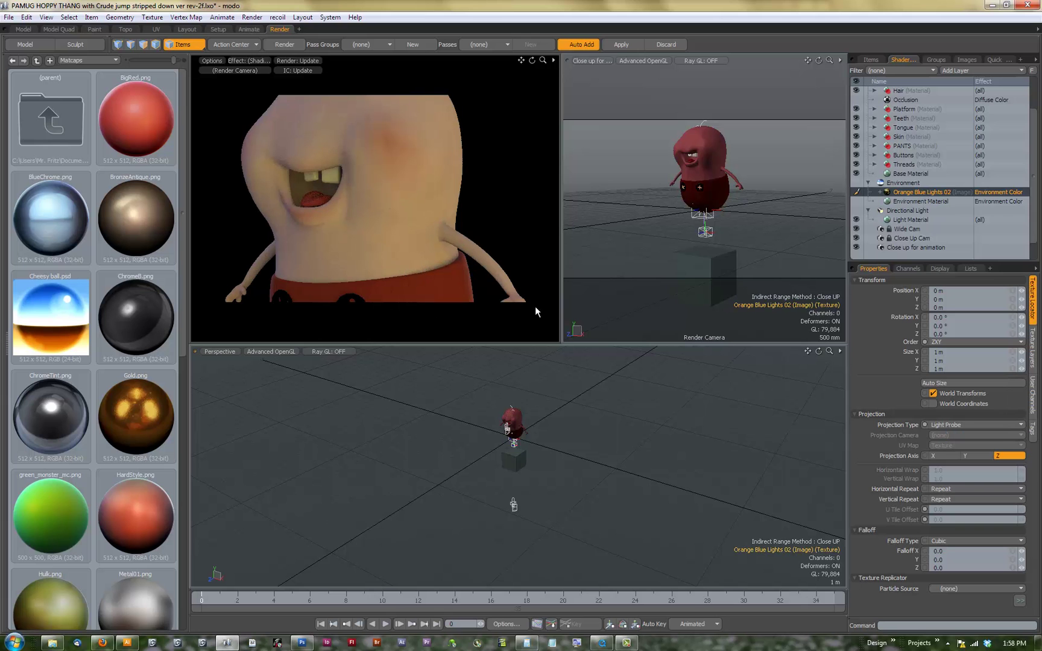
Step: Rotate the environment image's texture locator to about 132° in Y and display the image's texture layer settings
{"action": "left_click", "coordinate": [1032, 347]}
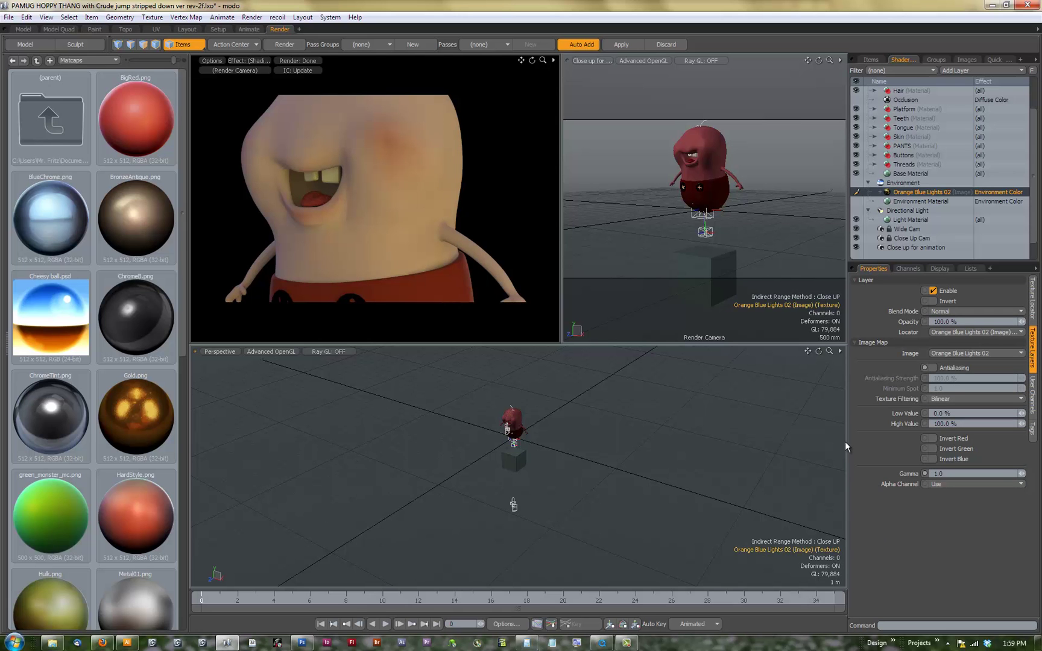
{"action": "left_click", "coordinate": [1033, 295]}
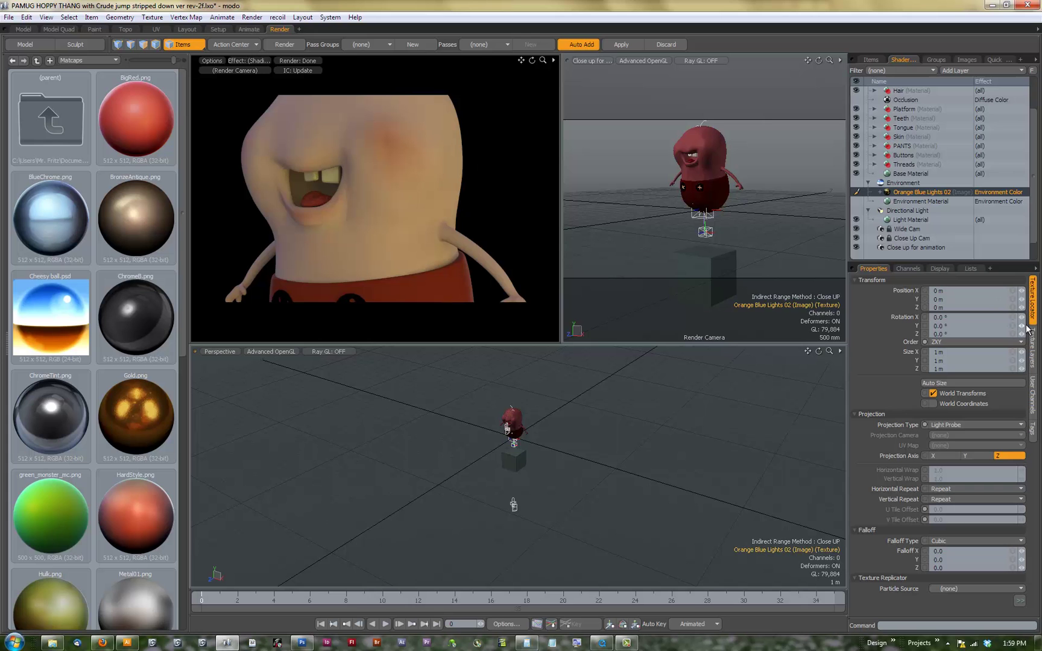
{"action": "mouse_move", "coordinate": [1026, 326]}
{"action": "left_mouse_down"}
{"action": "mouse_move", "coordinate": [983, 326]}
{"action": "mouse_move", "coordinate": [1041, 326]}
{"action": "left_mouse_up"}
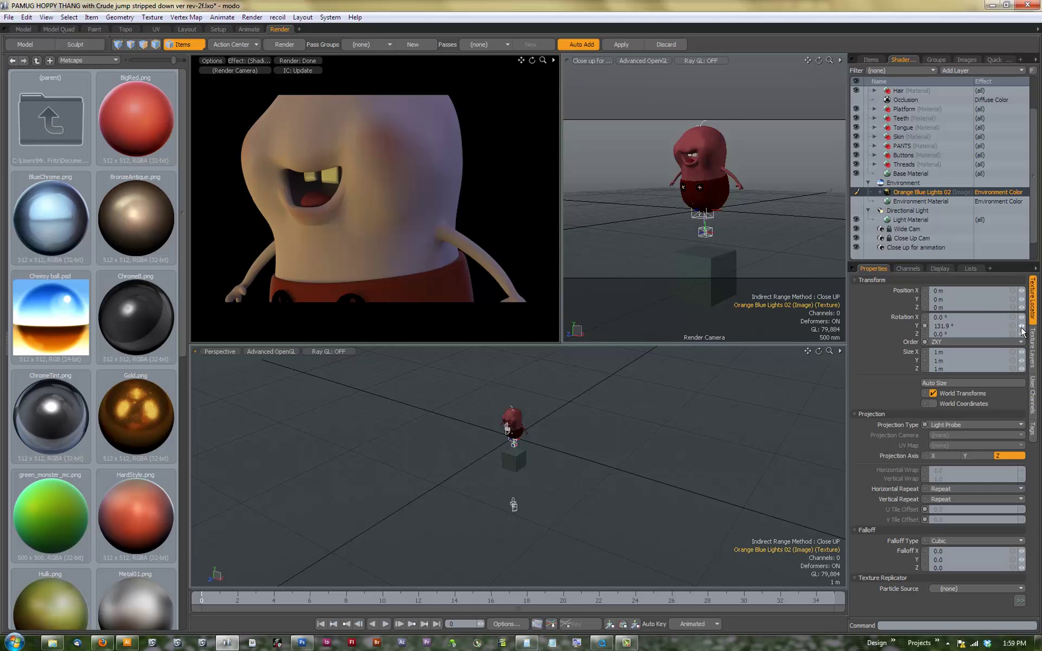
{"action": "left_click_drag", "start_coordinate": [1022, 331], "coordinate": [1023, 326]}
{"action": "left_click", "coordinate": [1033, 353]}
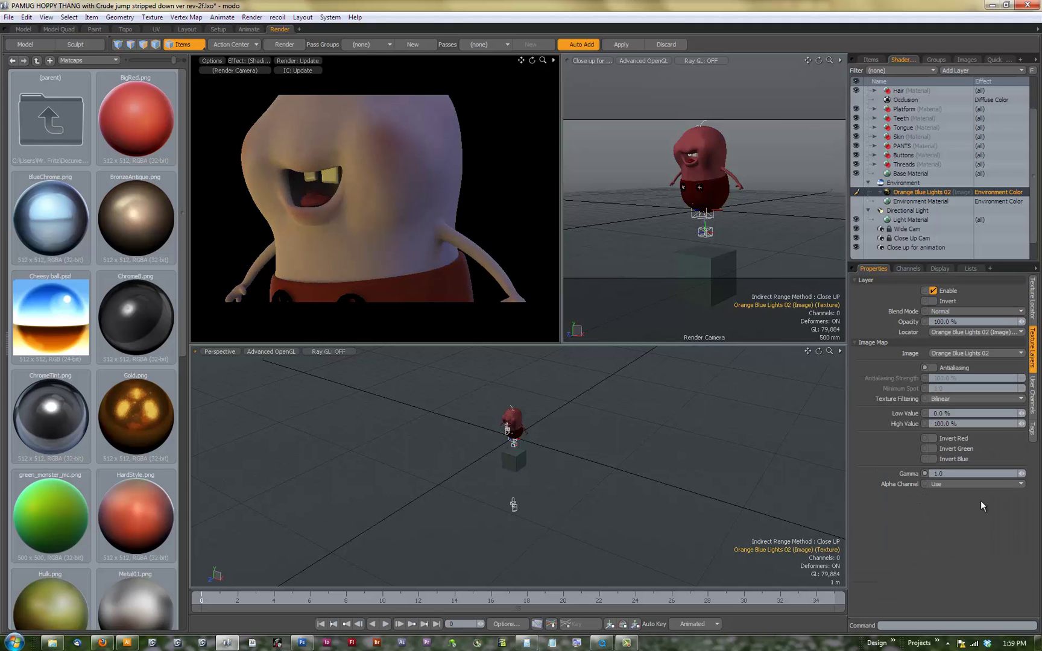